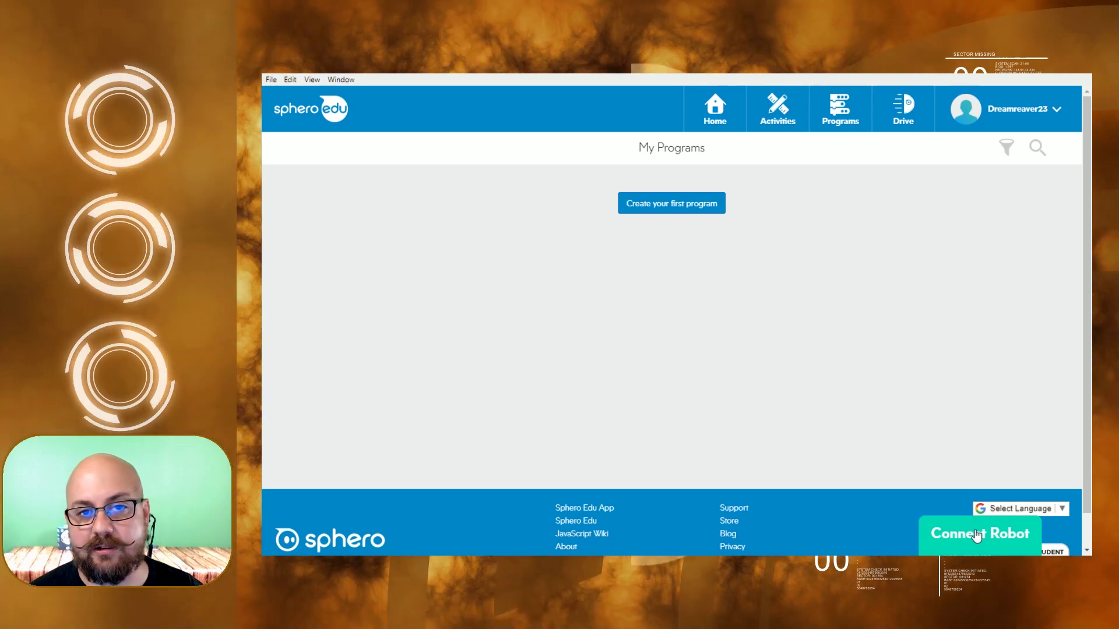
# Connect the app to the Sphero BOLT robot SB-1E9E, rerunning the BOLT robot search.
pyautogui.click(977, 536)
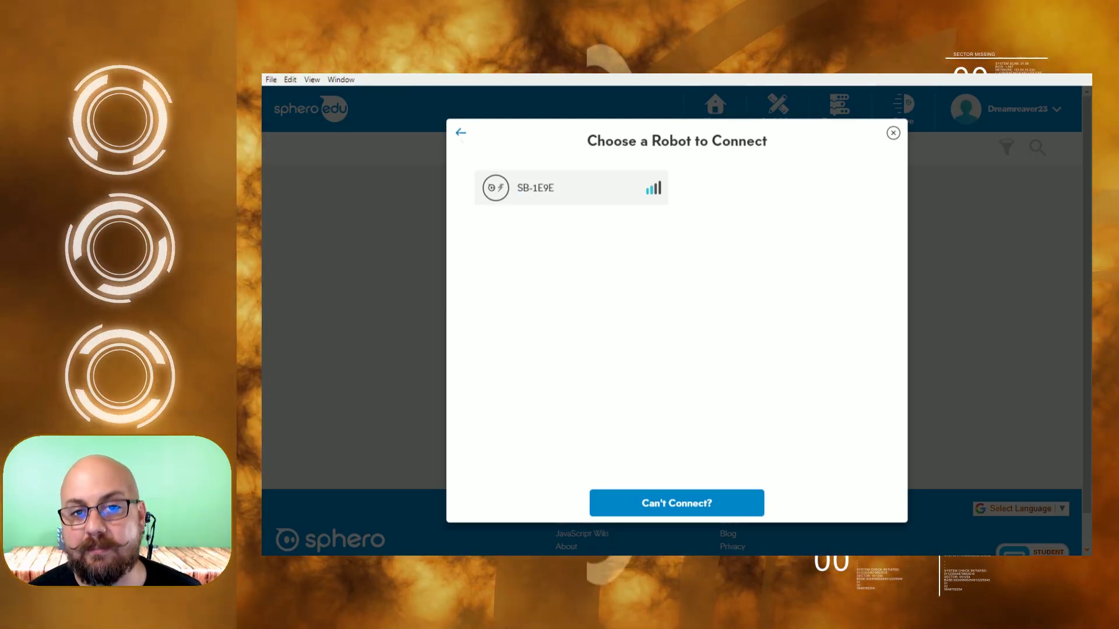
pyautogui.click(461, 132)
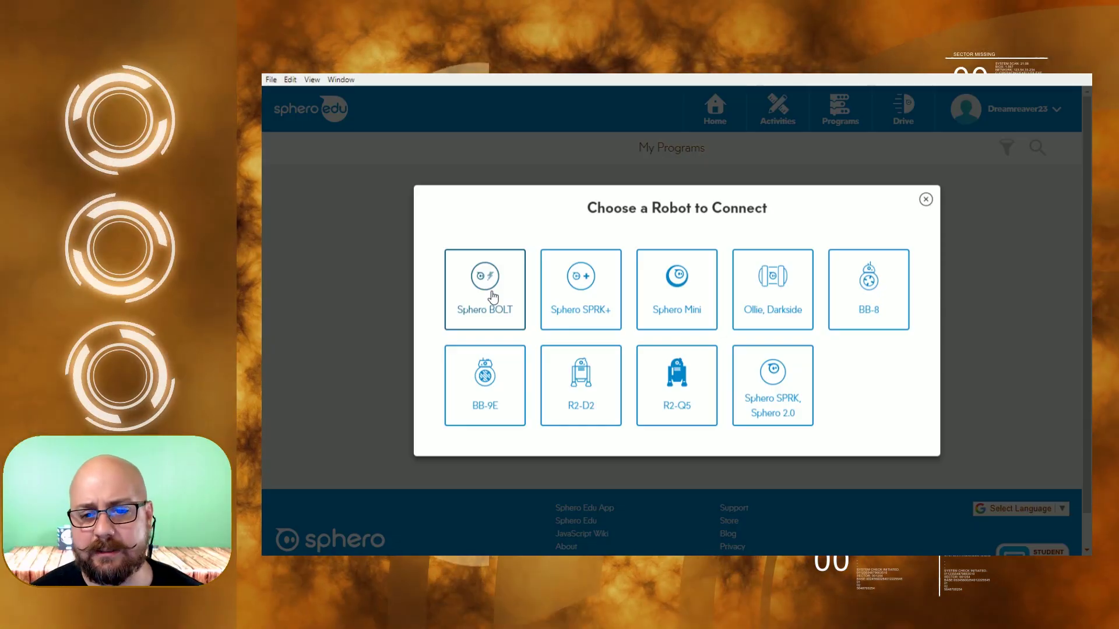
pyautogui.click(492, 297)
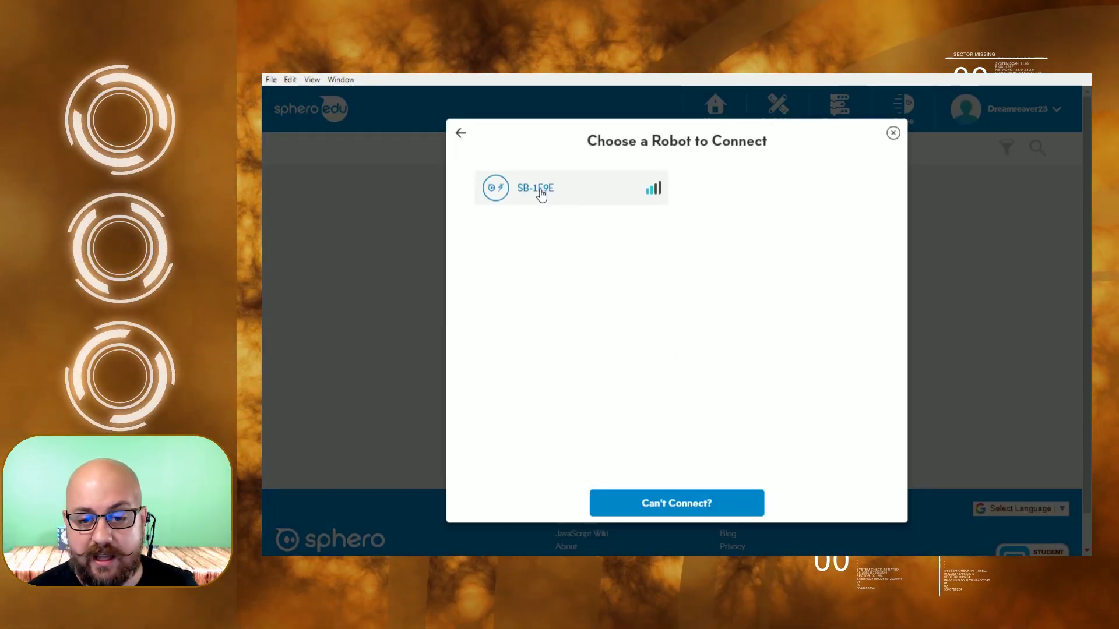
pyautogui.click(538, 197)
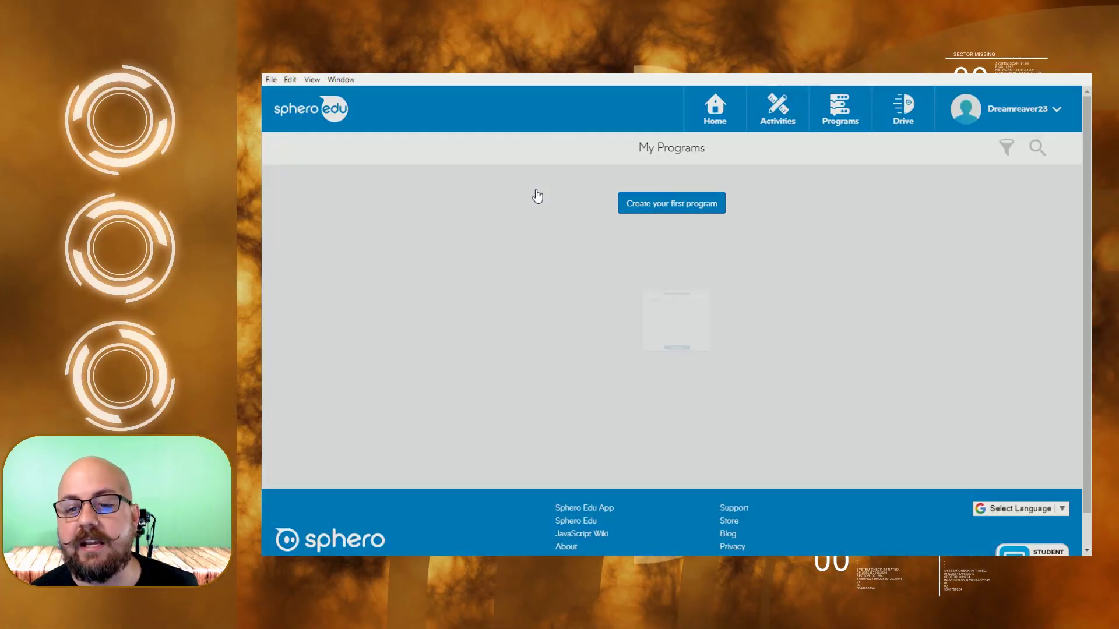
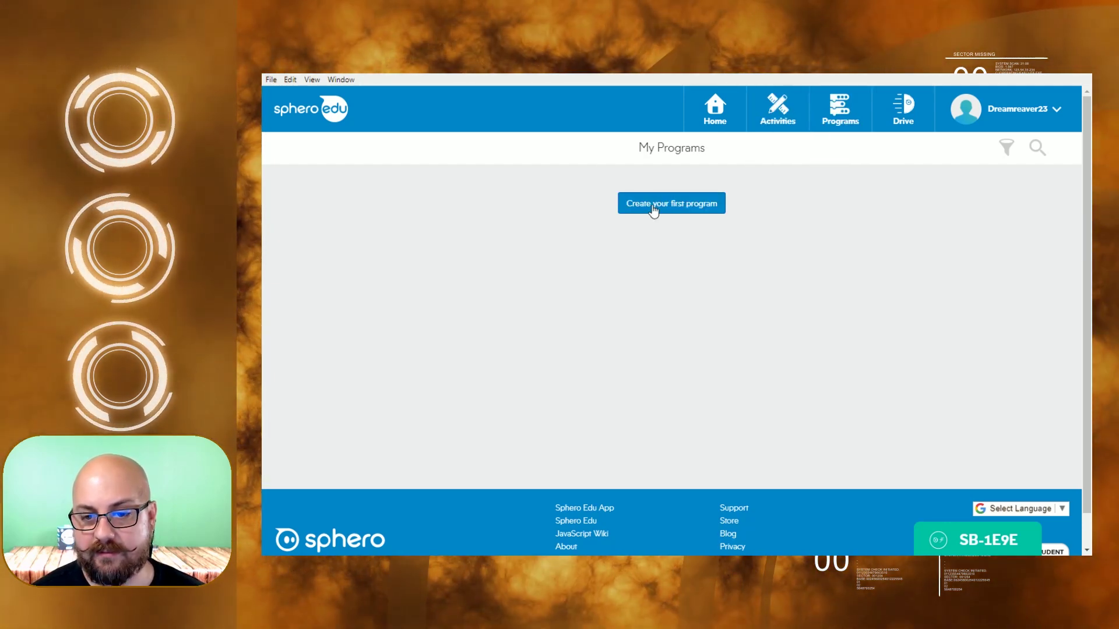
# Start a new Blocks program named Test and tick several compatible robots.
pyautogui.click(654, 208)
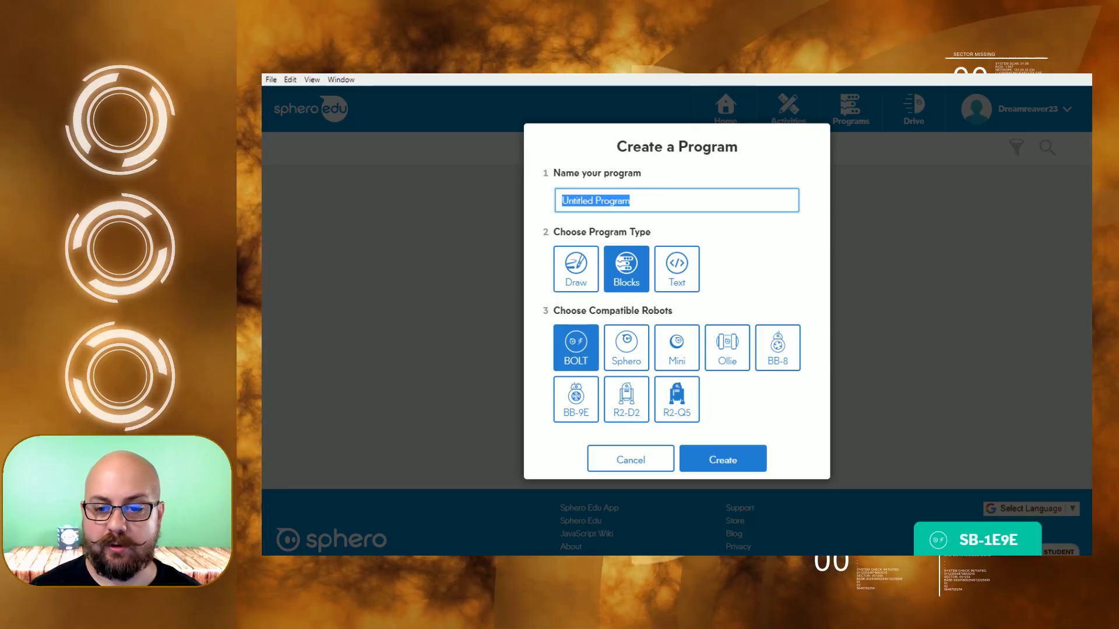
pyautogui.write('Test')
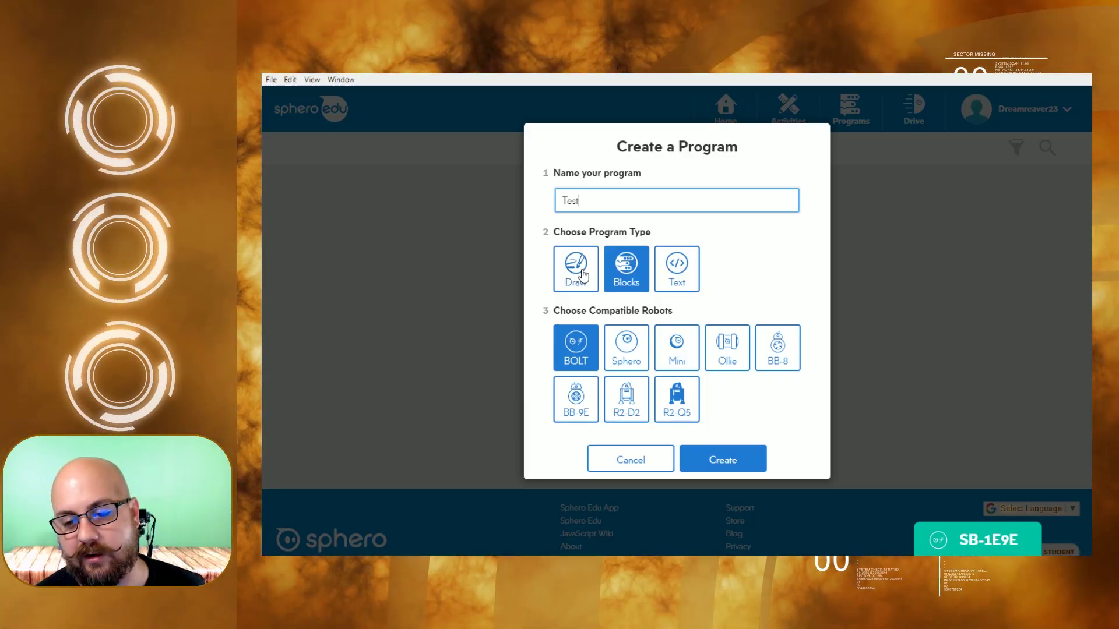
pyautogui.click(626, 272)
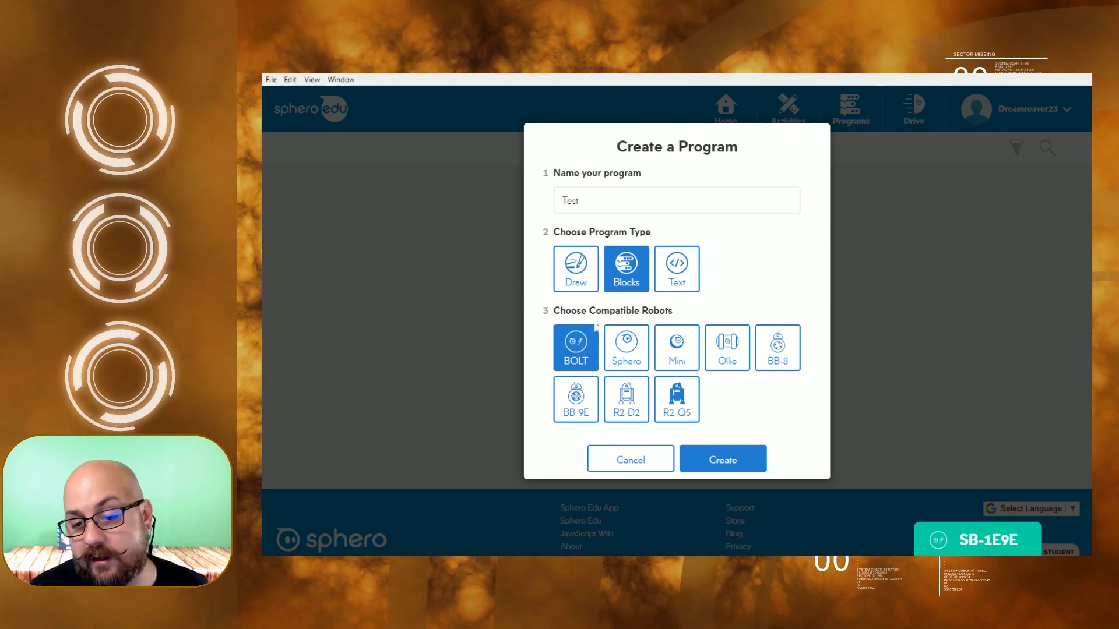
pyautogui.click(631, 341)
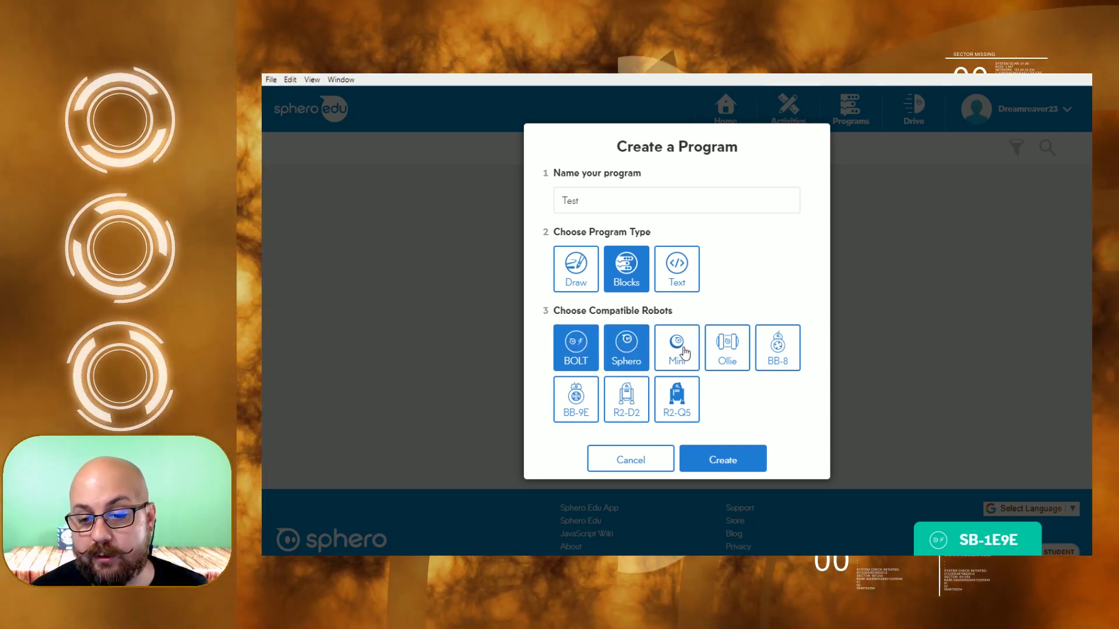
pyautogui.click(679, 346)
pyautogui.click(727, 351)
pyautogui.click(786, 351)
pyautogui.click(658, 398)
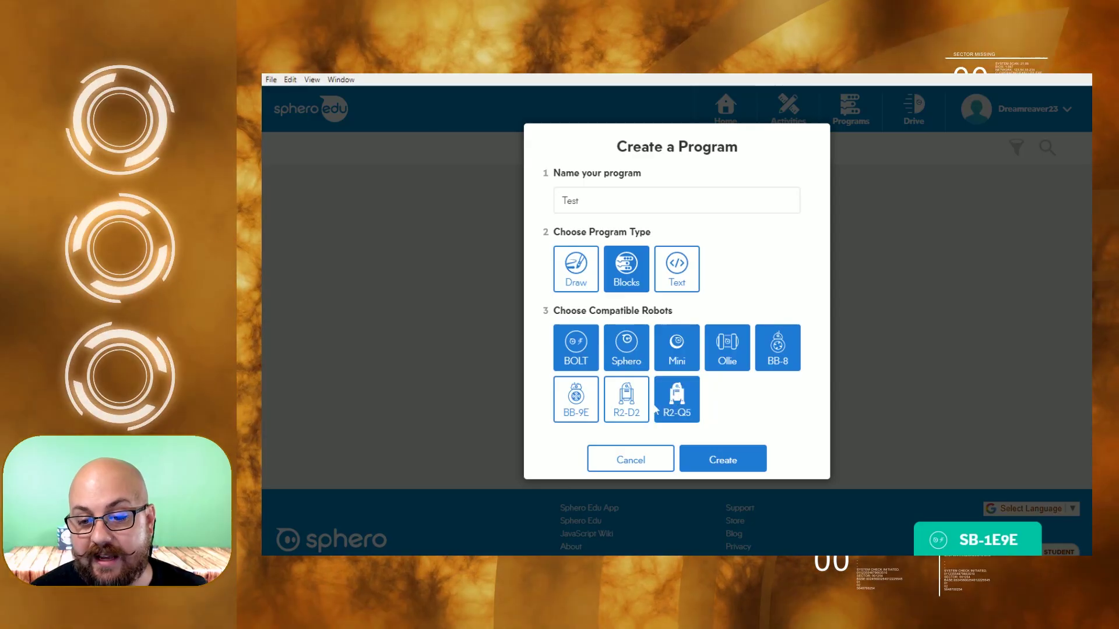
# Narrow the compatible robots to BOLT, Mini and R2-D2, then create the program.
pyautogui.click(727, 350)
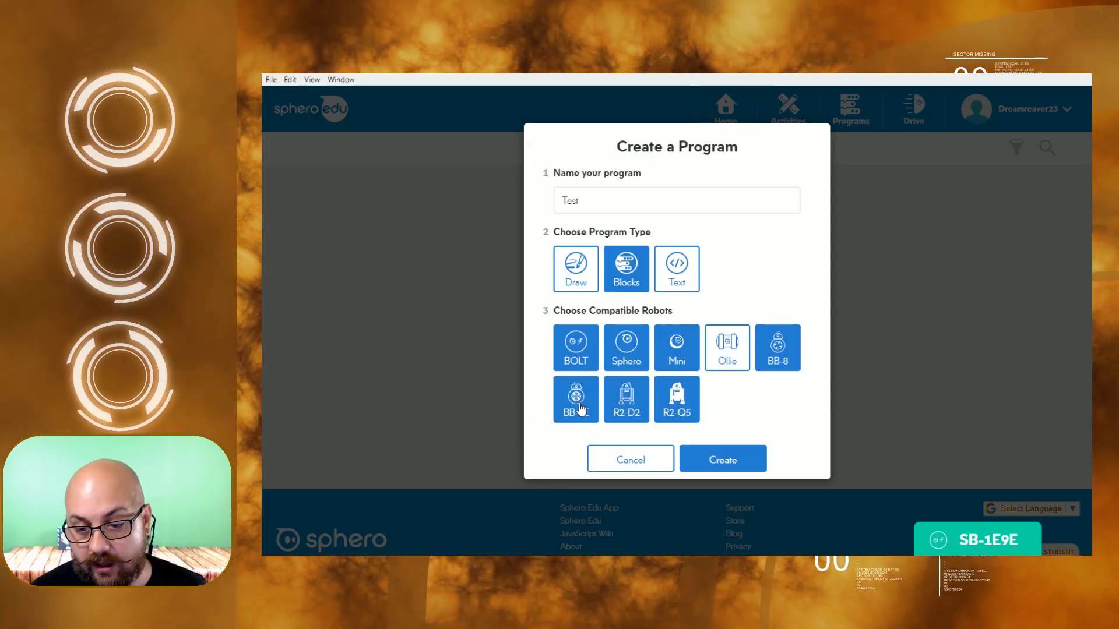
pyautogui.click(617, 400)
pyautogui.click(677, 400)
pyautogui.click(777, 350)
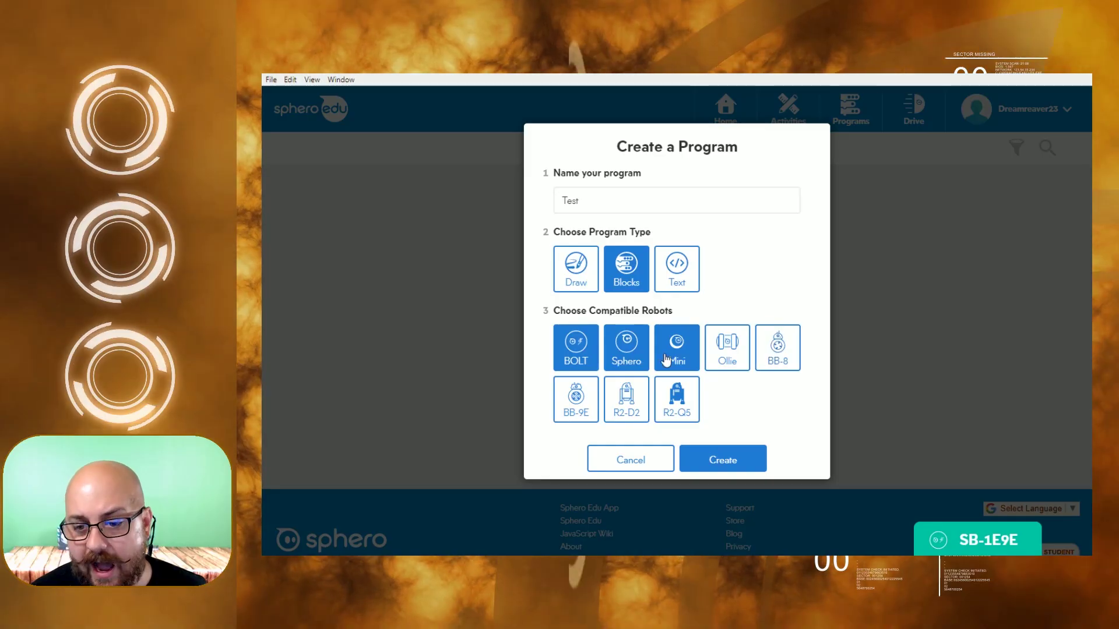
pyautogui.click(675, 349)
pyautogui.click(628, 359)
pyautogui.click(678, 359)
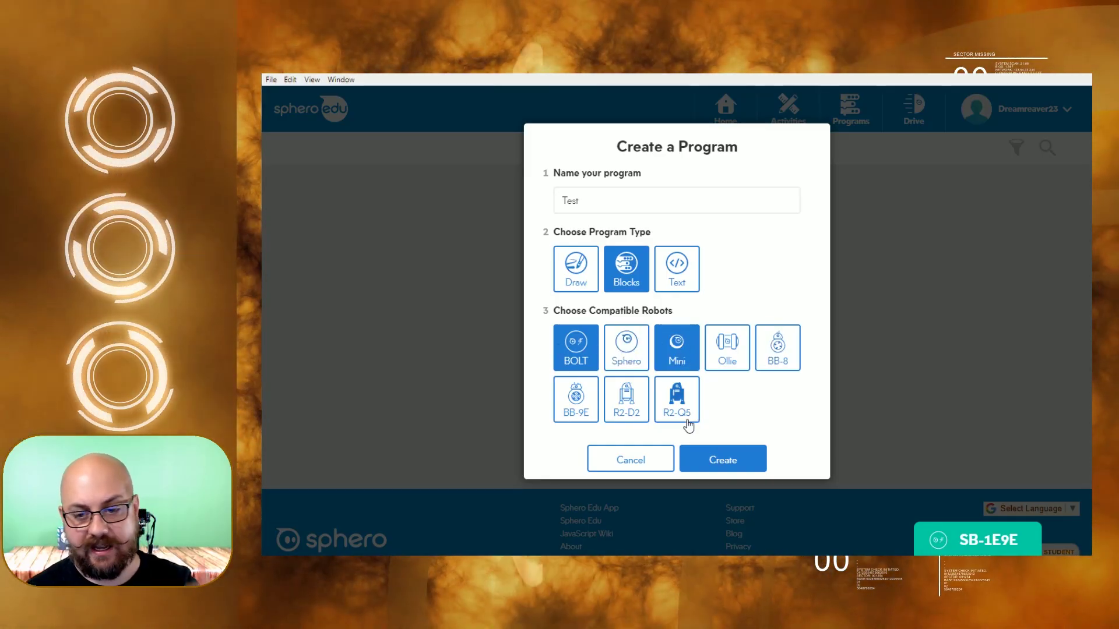
pyautogui.click(626, 401)
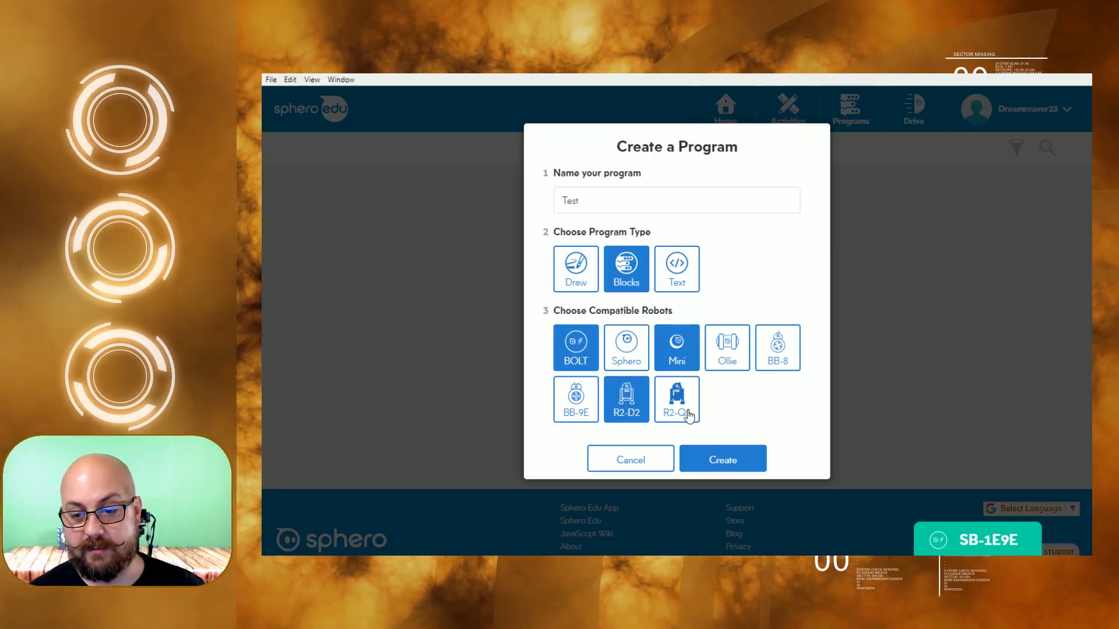
pyautogui.click(734, 460)
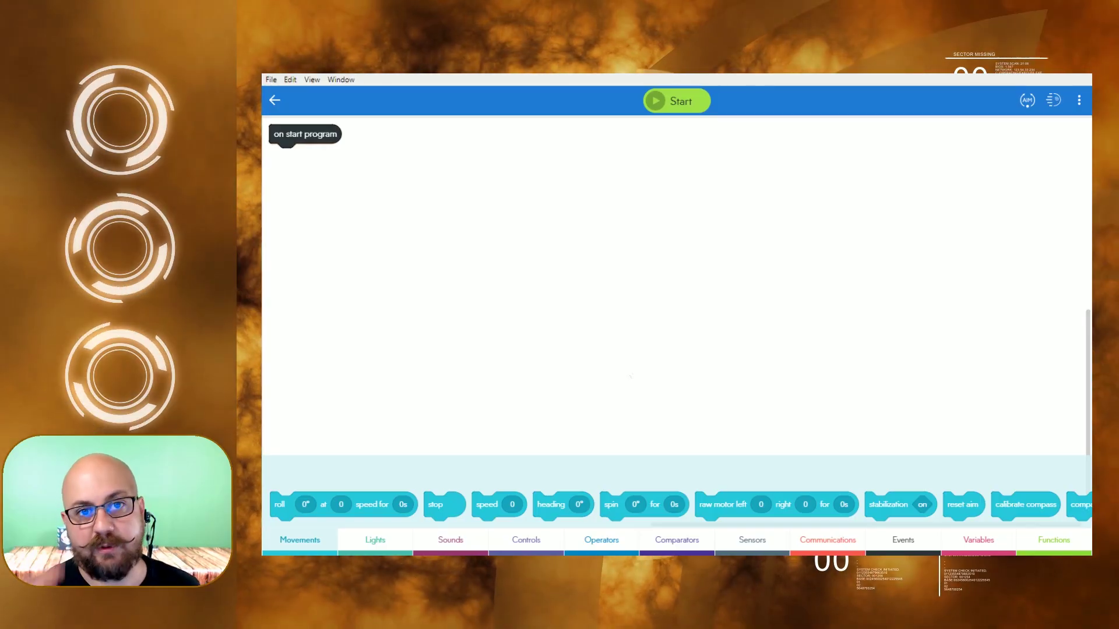
pyautogui.scroll(-1, 612, 420)
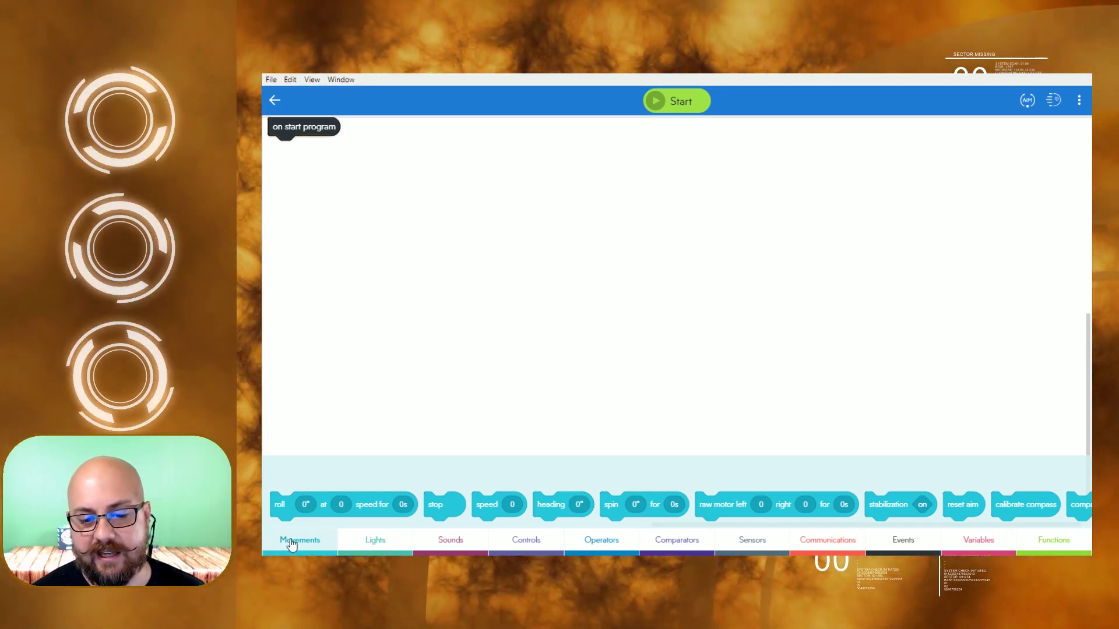
# Browse the palette categories from Lights through Events, then return to the movement blocks.
pyautogui.click(374, 541)
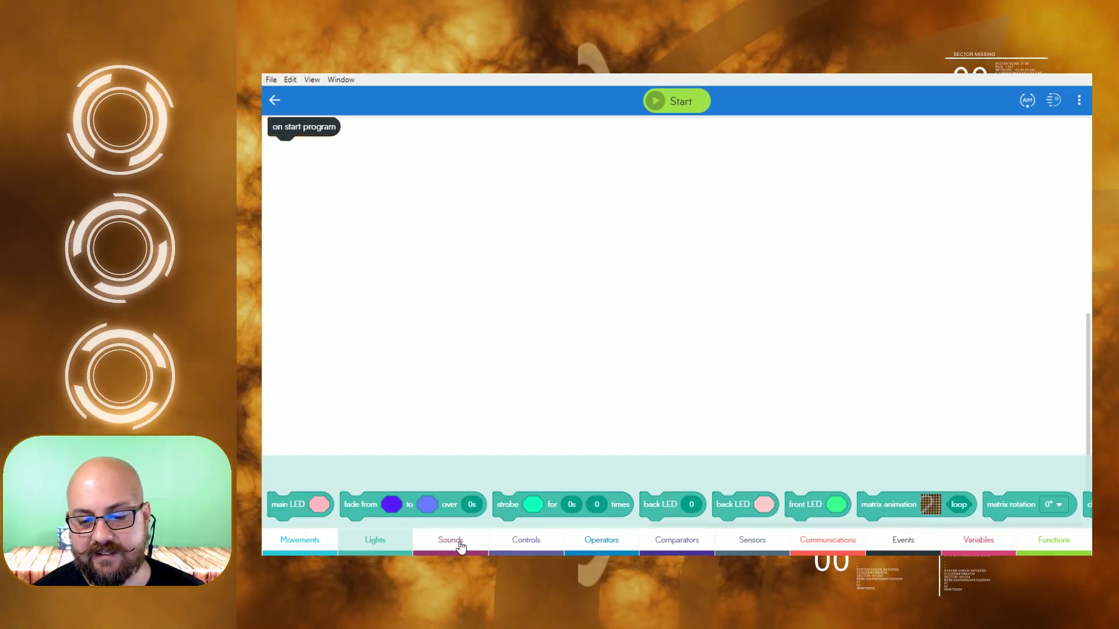
pyautogui.click(456, 544)
pyautogui.click(522, 542)
pyautogui.click(604, 542)
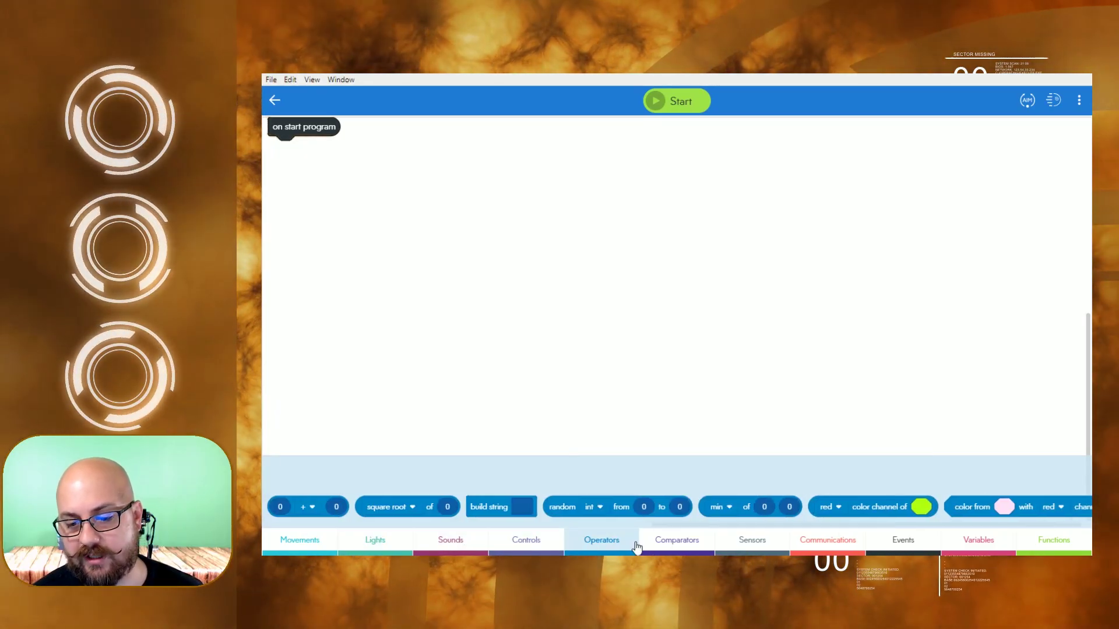
pyautogui.click(678, 541)
pyautogui.click(752, 543)
pyautogui.click(826, 542)
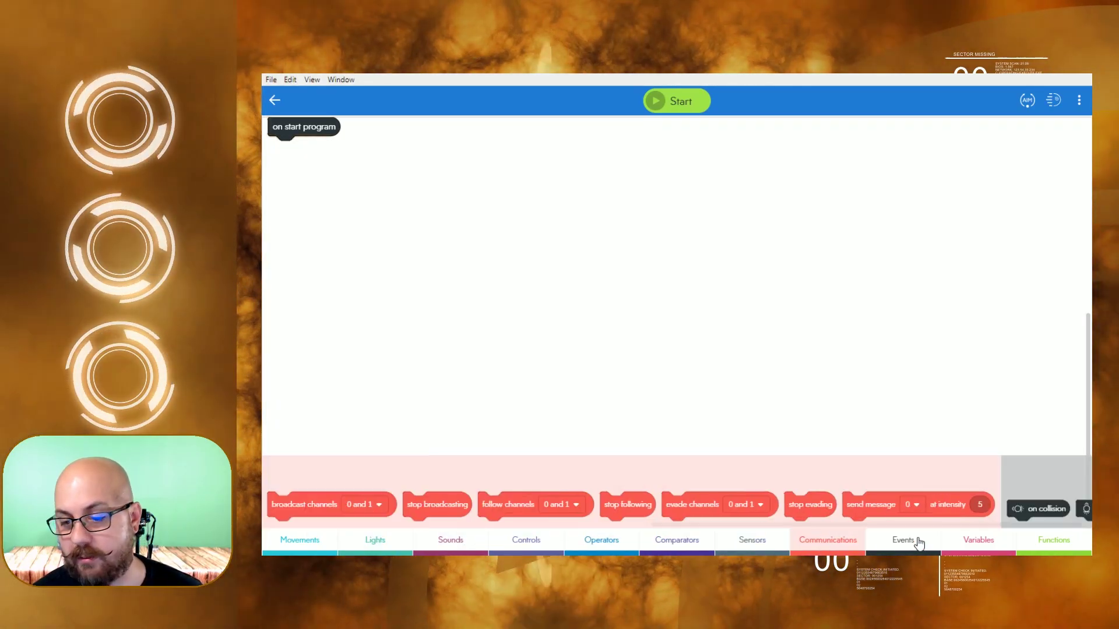
pyautogui.click(905, 542)
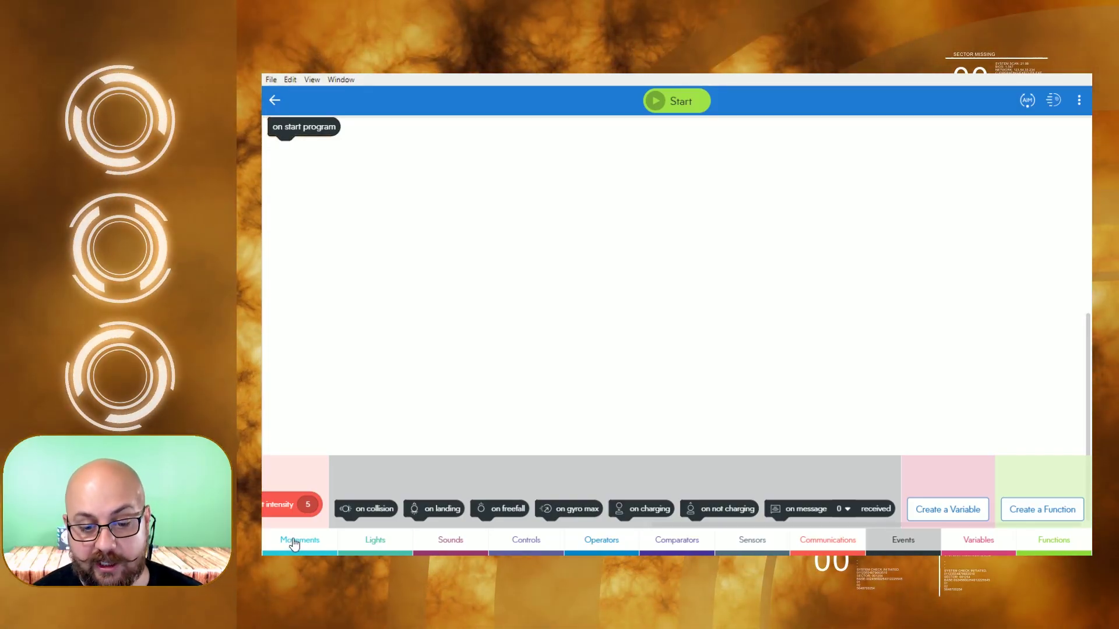
pyautogui.click(312, 542)
# Attach a roll block under on start, with its heading left at 0°.
pyautogui.moveTo(288, 505); pyautogui.dragTo(289, 157)
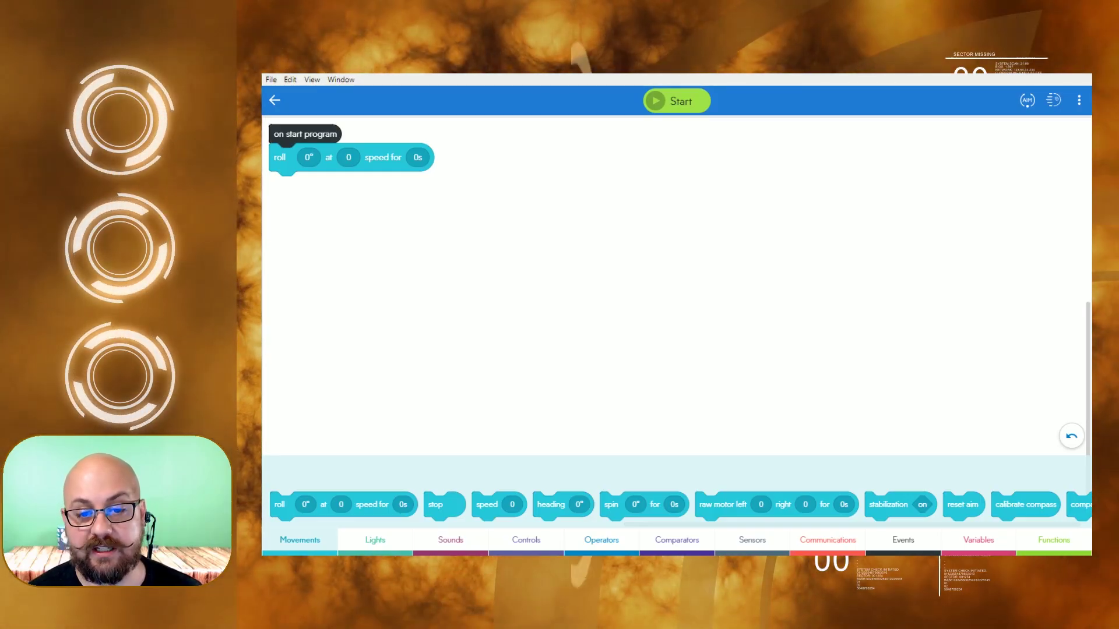
pyautogui.click(308, 158)
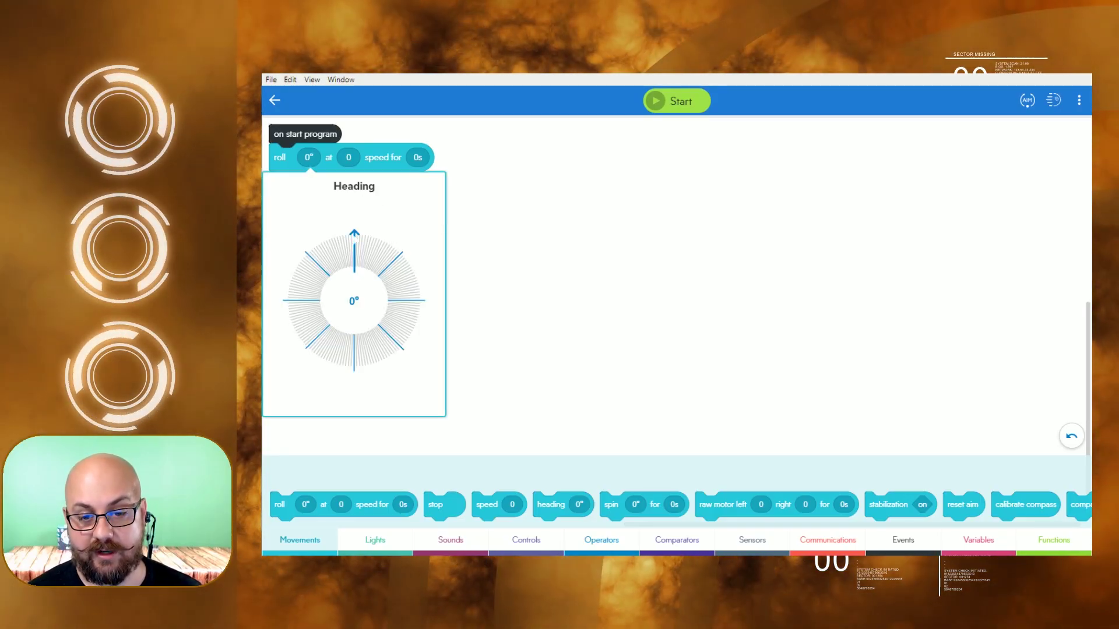
pyautogui.moveTo(353, 240)
pyautogui.mouseDown()
pyautogui.moveTo(390, 258)
pyautogui.moveTo(306, 345)
pyautogui.moveTo(399, 281)
pyautogui.mouseUp()
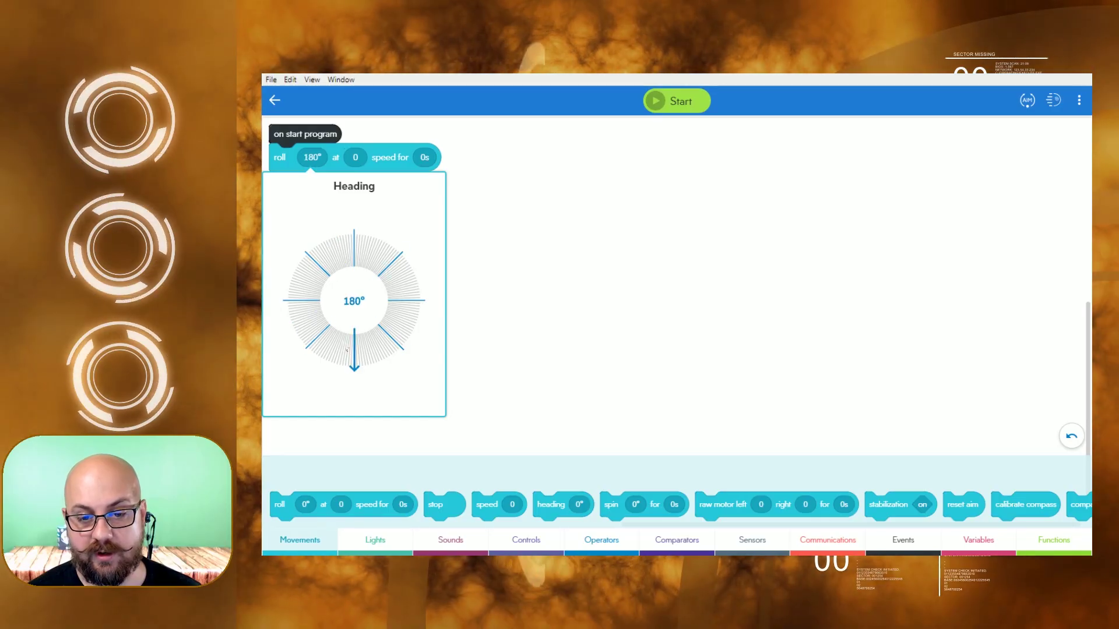
pyautogui.moveTo(348, 349)
pyautogui.mouseDown()
pyautogui.moveTo(312, 233)
pyautogui.moveTo(353, 233)
pyautogui.moveTo(353, 209)
pyautogui.mouseUp()
pyautogui.click(406, 130)
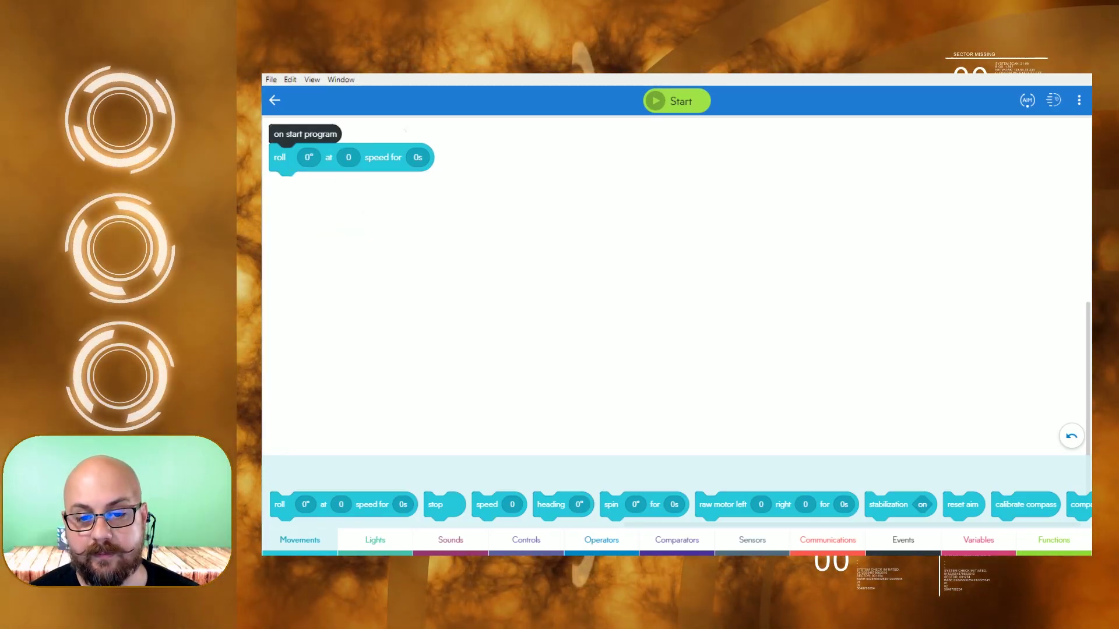
# Set the roll's speed to 55 and its duration to 1.1 seconds.
pyautogui.click(349, 159)
pyautogui.moveTo(365, 348); pyautogui.dragTo(363, 337)
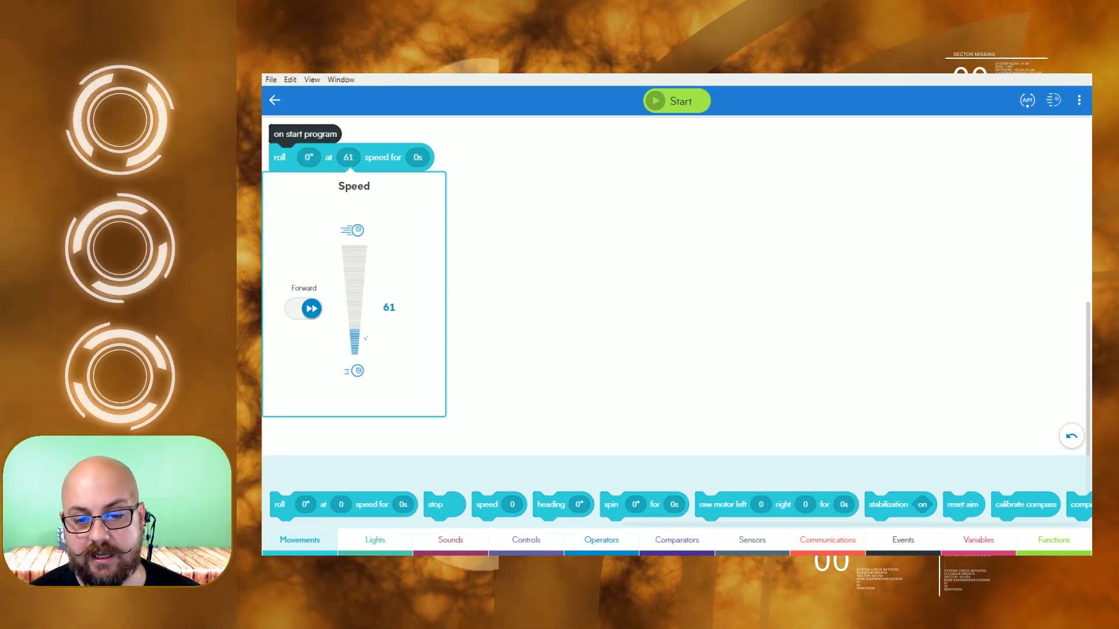
pyautogui.moveTo(364, 338); pyautogui.dragTo(368, 342)
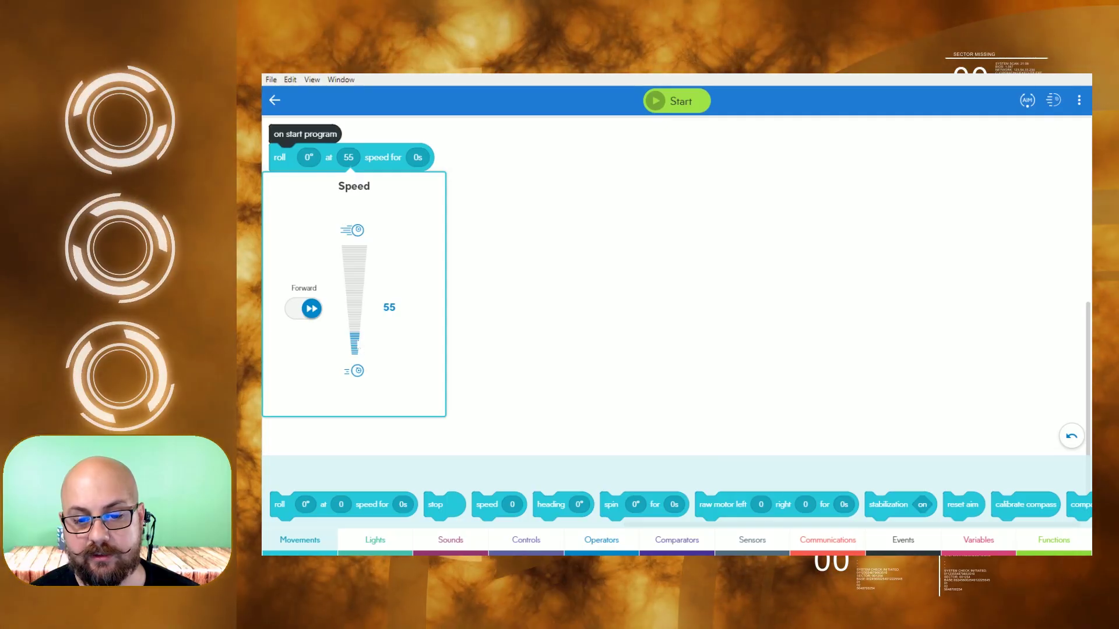
pyautogui.write('255')
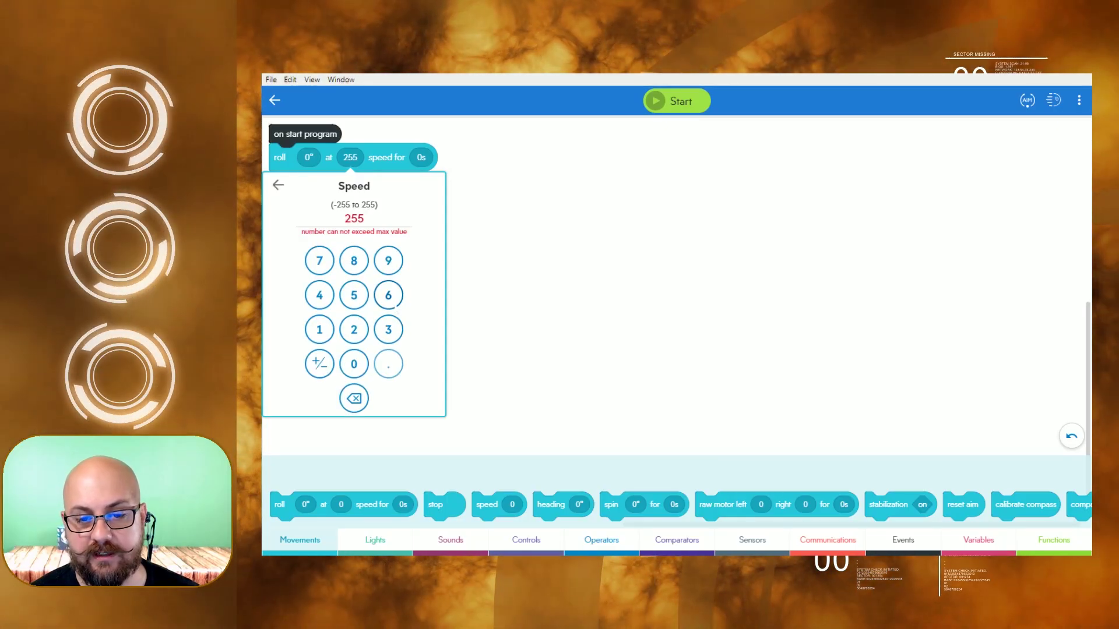
pyautogui.press('BackSpace')
pyautogui.press('BackSpace')
pyautogui.press('BackSpace')
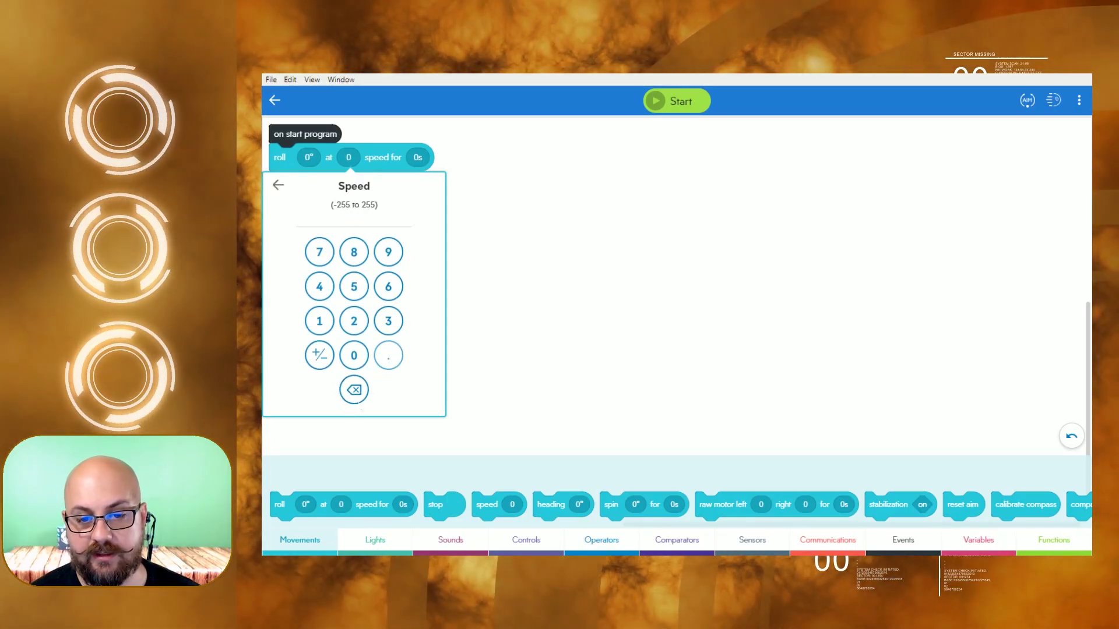
pyautogui.write('55')
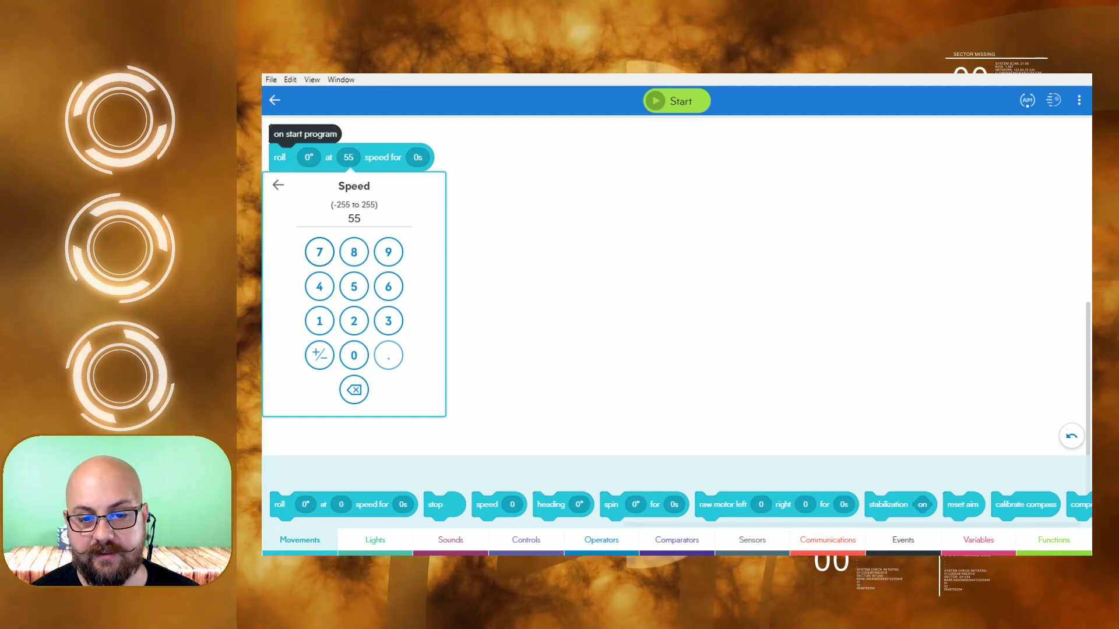
pyautogui.click(279, 185)
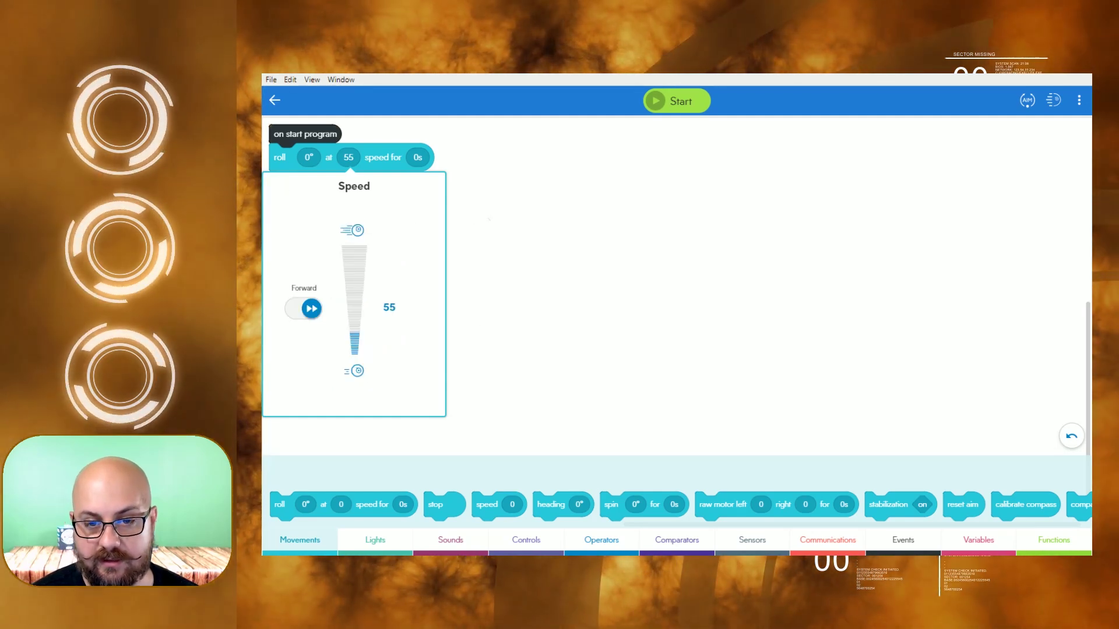
pyautogui.click(489, 219)
pyautogui.click(416, 157)
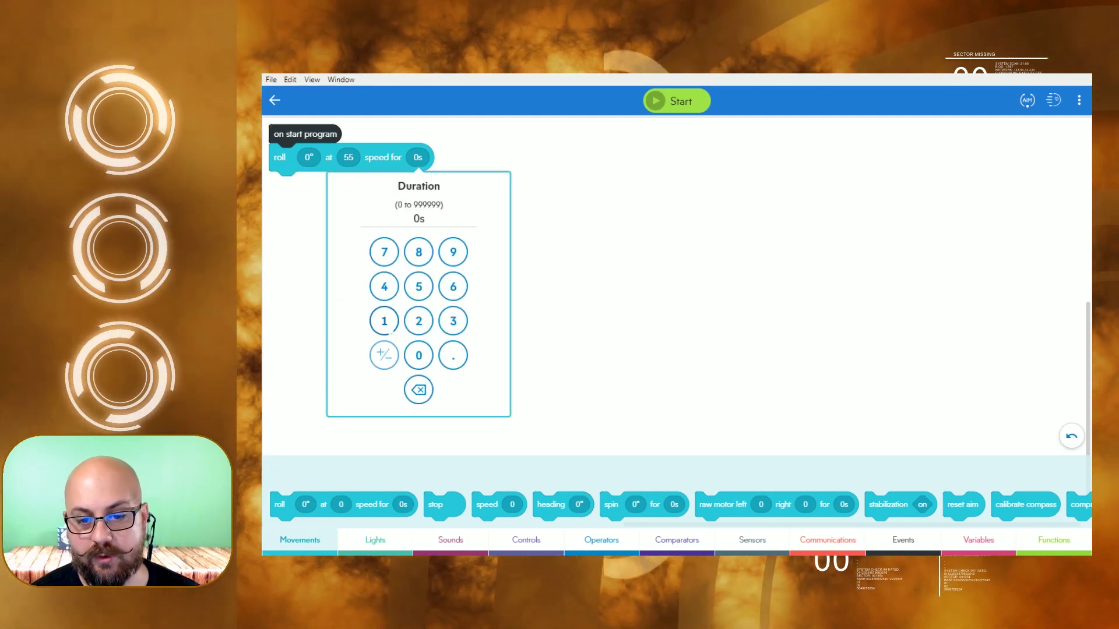
pyautogui.write('1')
pyautogui.write('.')
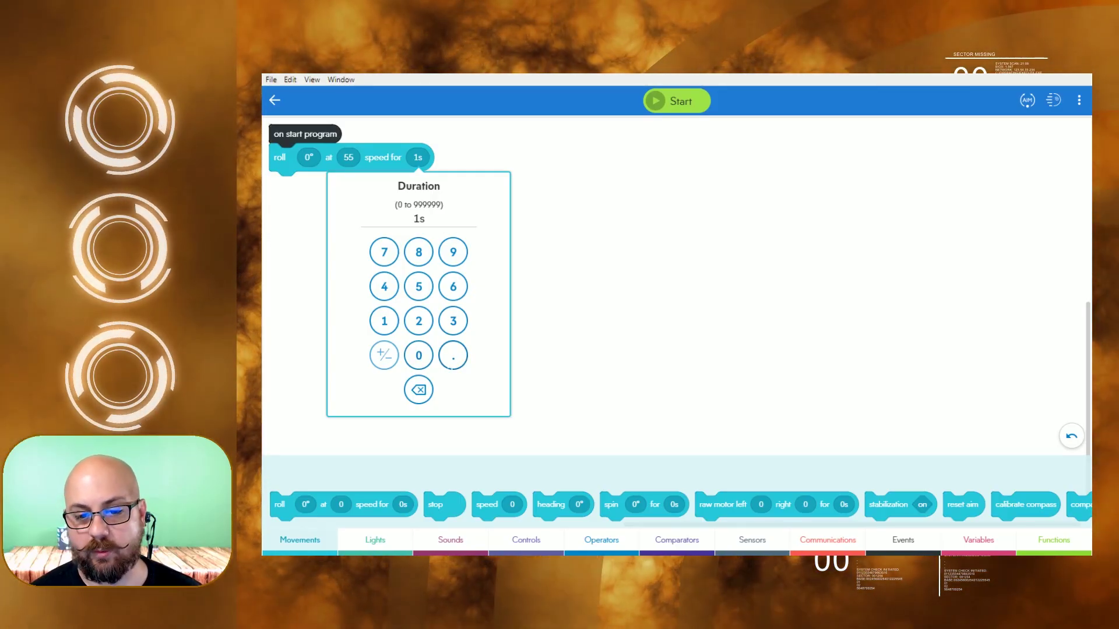
pyautogui.write('.')
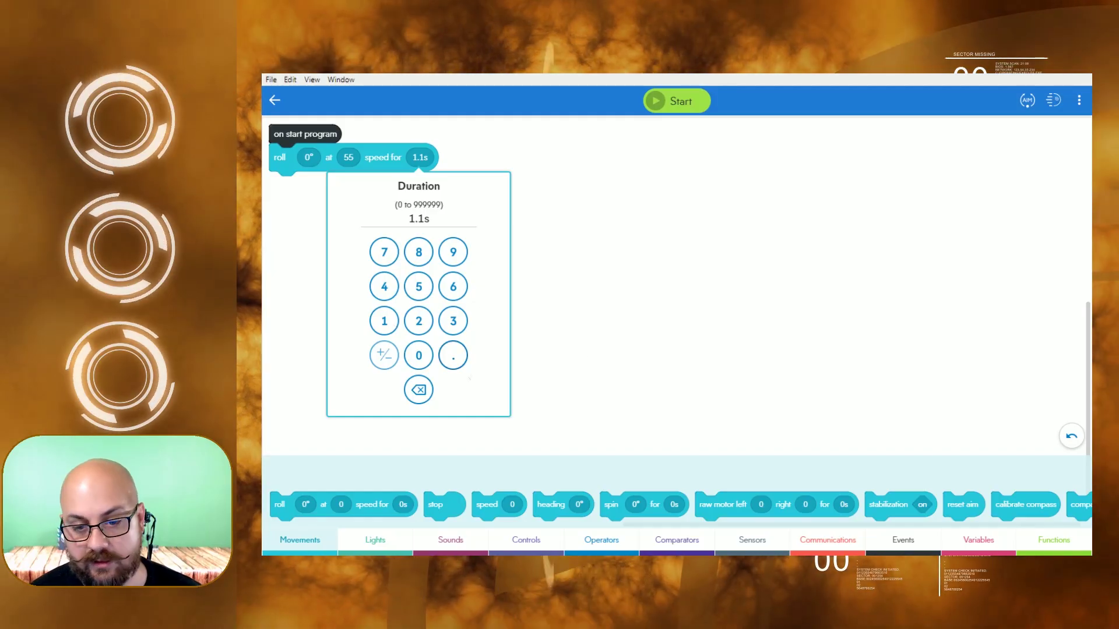
pyautogui.press('Return')
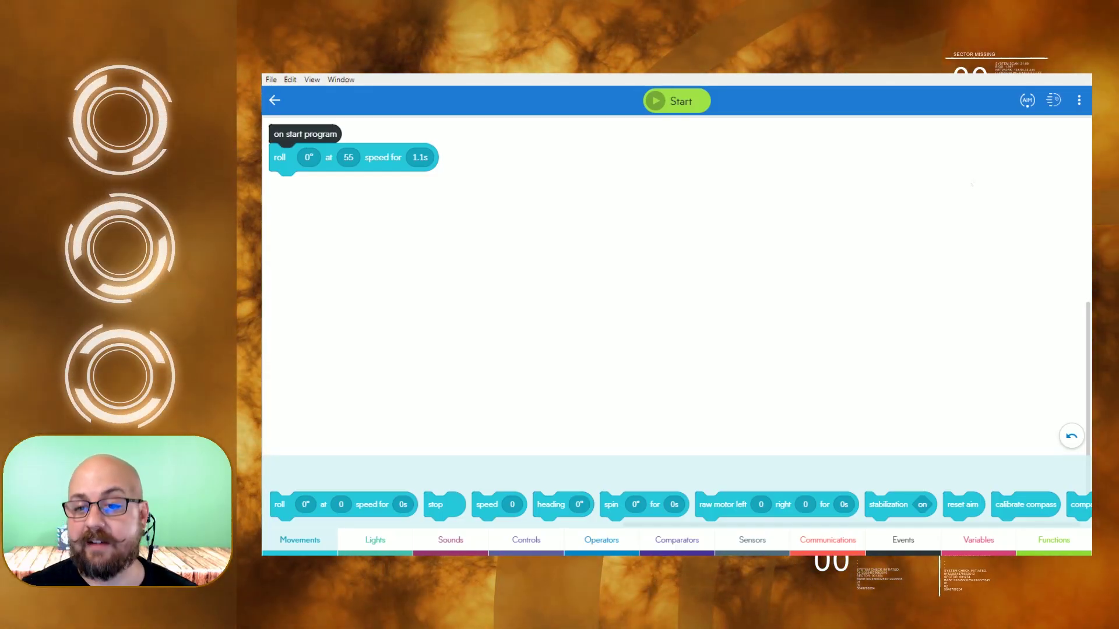
# Test-run the program, then duplicate the roll block and snap the copy under it.
pyautogui.click(677, 104)
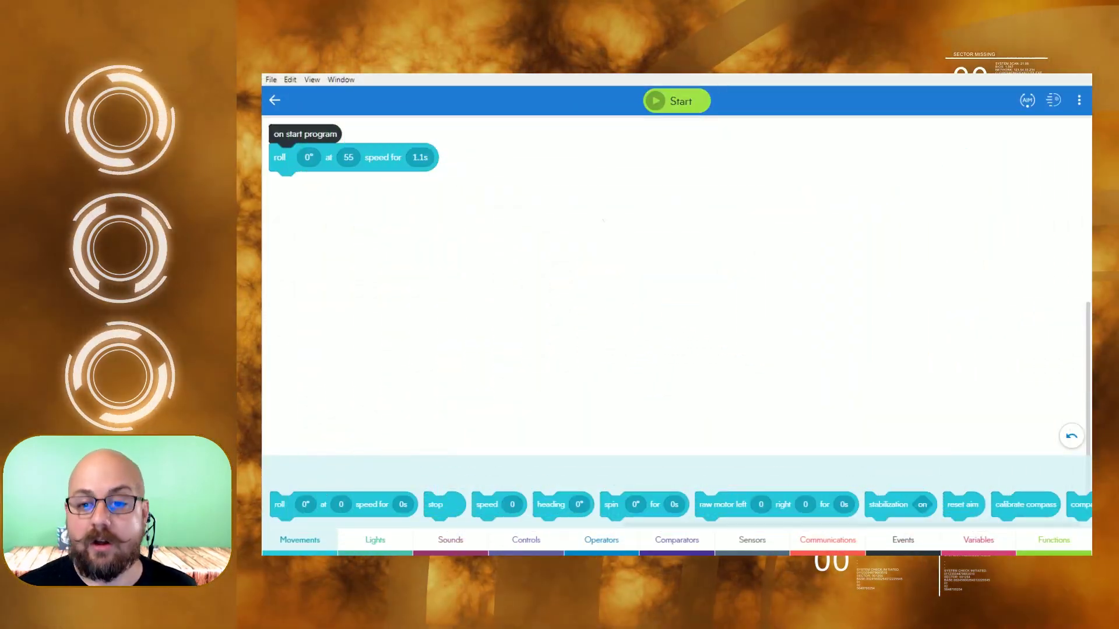
pyautogui.rightClick(388, 158)
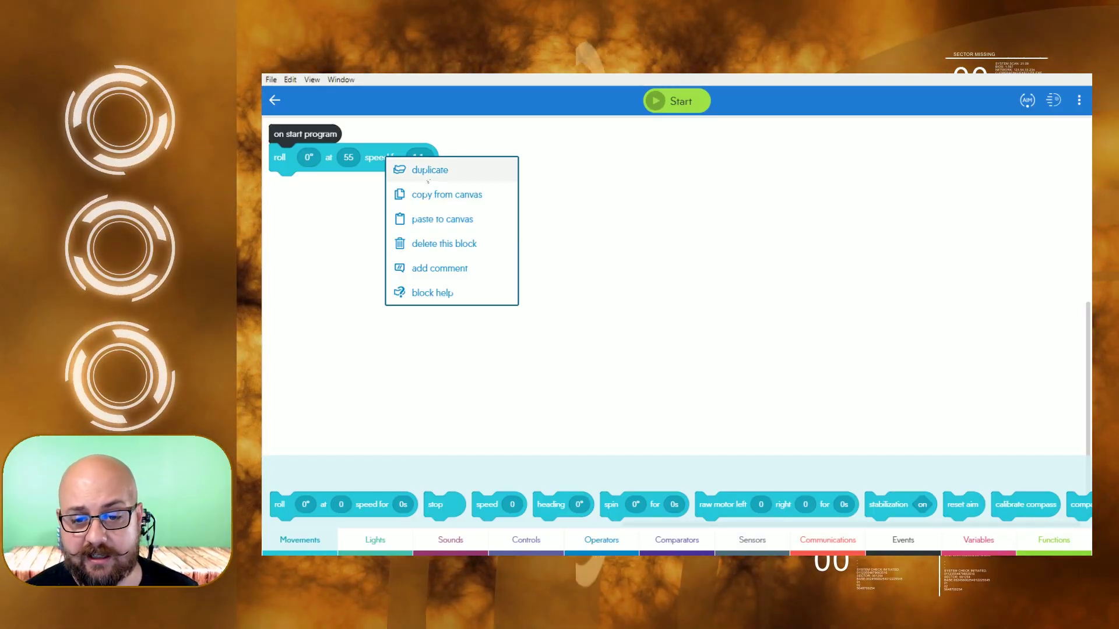
pyautogui.click(429, 171)
pyautogui.moveTo(420, 187); pyautogui.dragTo(525, 194)
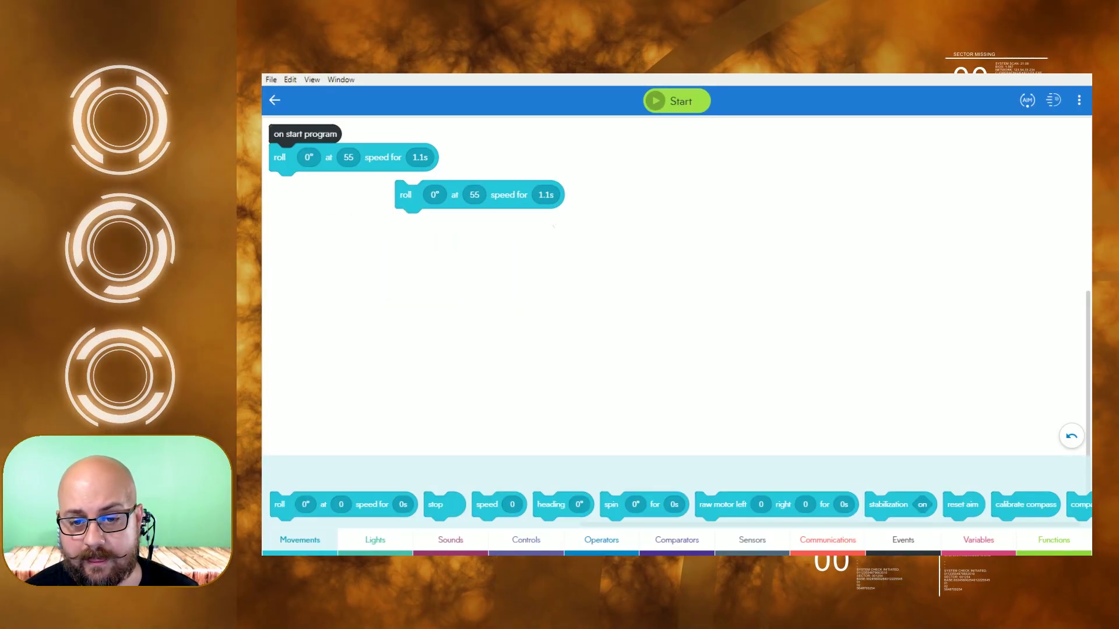
pyautogui.moveTo(406, 194); pyautogui.dragTo(377, 195)
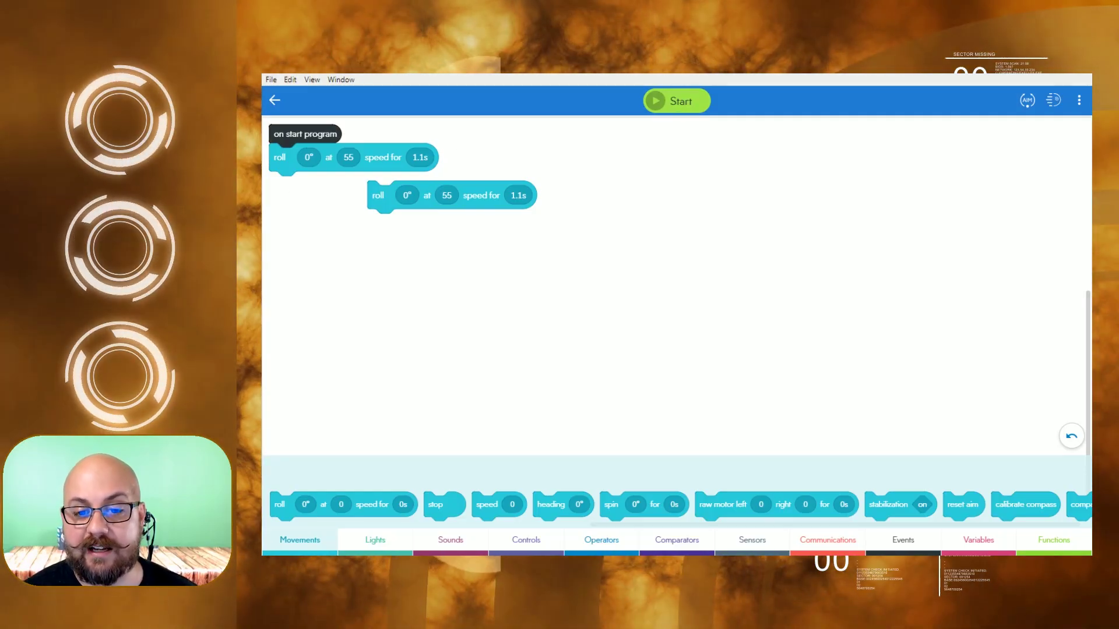
pyautogui.moveTo(378, 196)
pyautogui.mouseDown()
pyautogui.moveTo(316, 199)
pyautogui.moveTo(279, 185)
pyautogui.mouseUp()
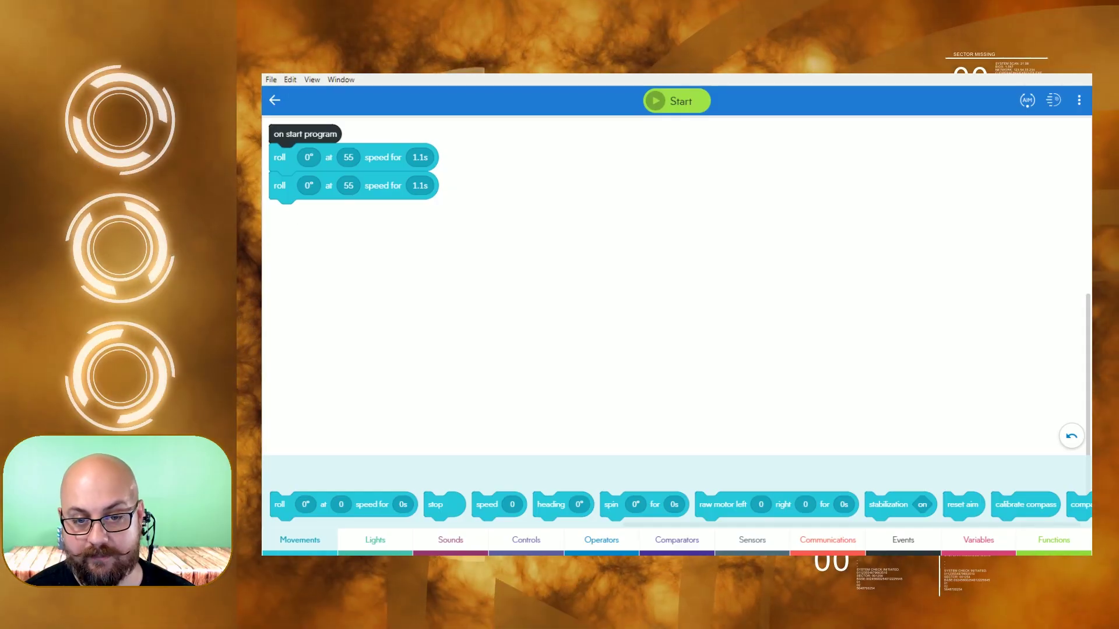
pyautogui.moveTo(327, 198); pyautogui.dragTo(537, 220)
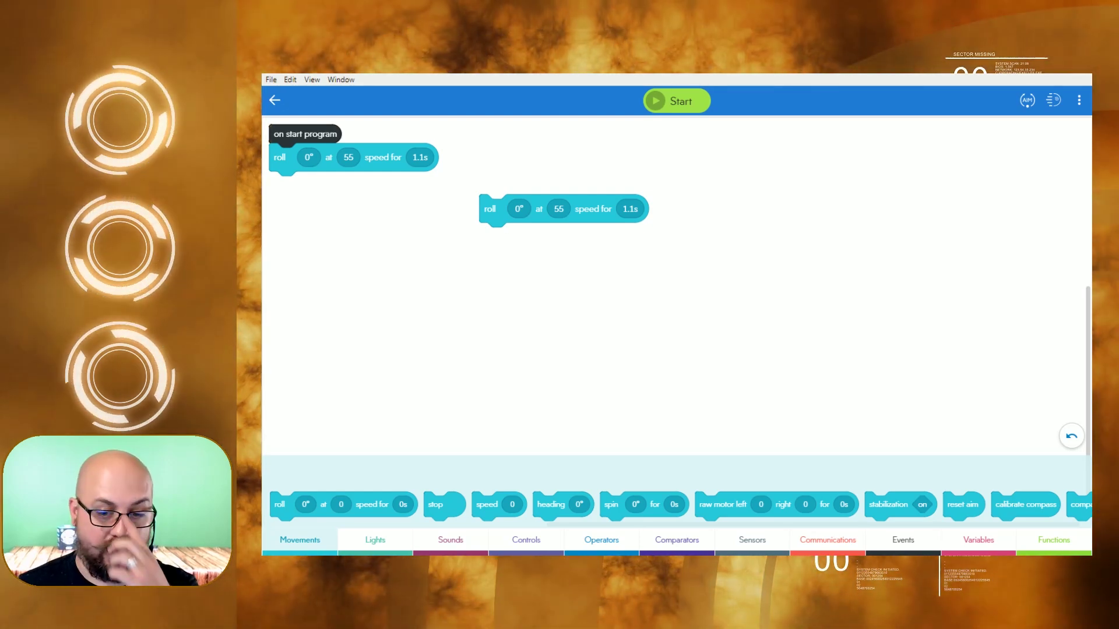
pyautogui.moveTo(489, 208); pyautogui.dragTo(280, 185)
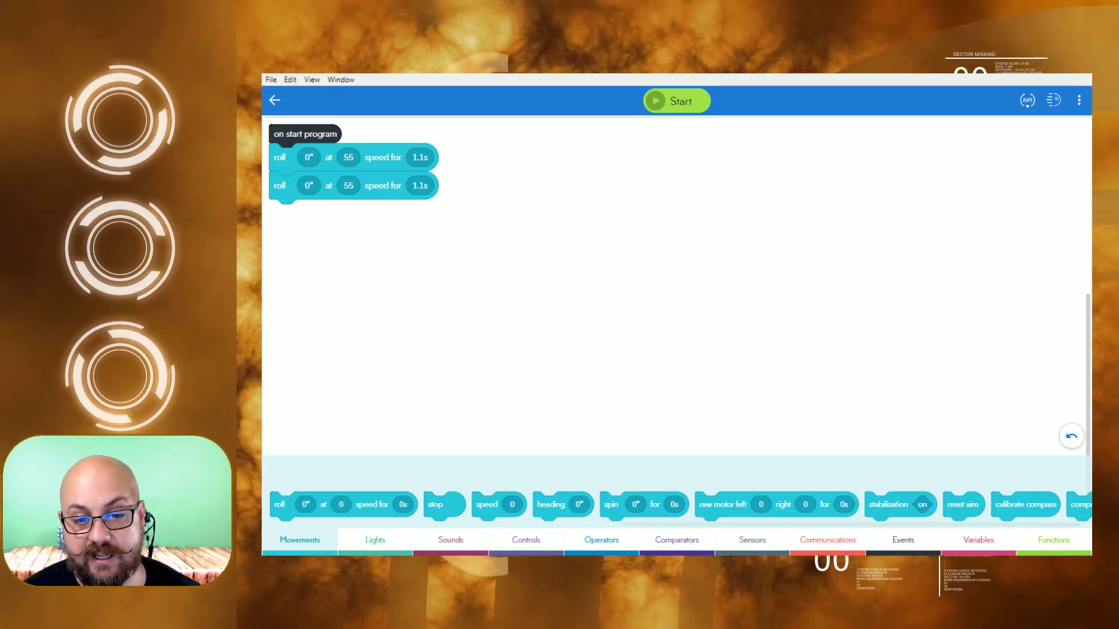
# Duplicate the rolls into a stack of five and place a stop block on the canvas.
pyautogui.rightClick(291, 192)
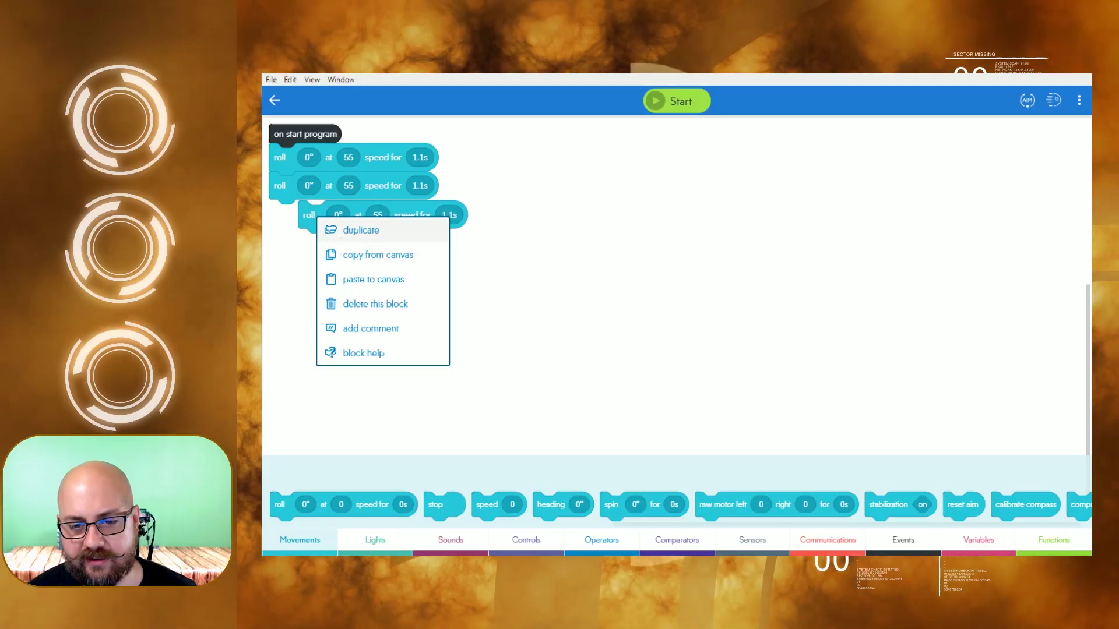
pyautogui.click(334, 207)
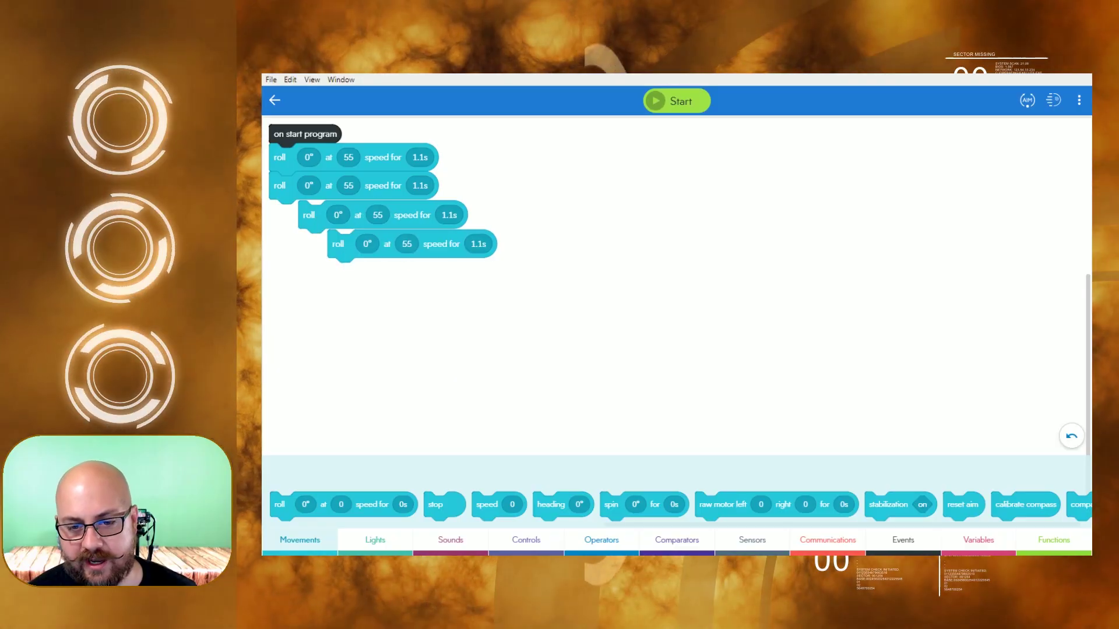
pyautogui.moveTo(339, 244); pyautogui.dragTo(351, 279)
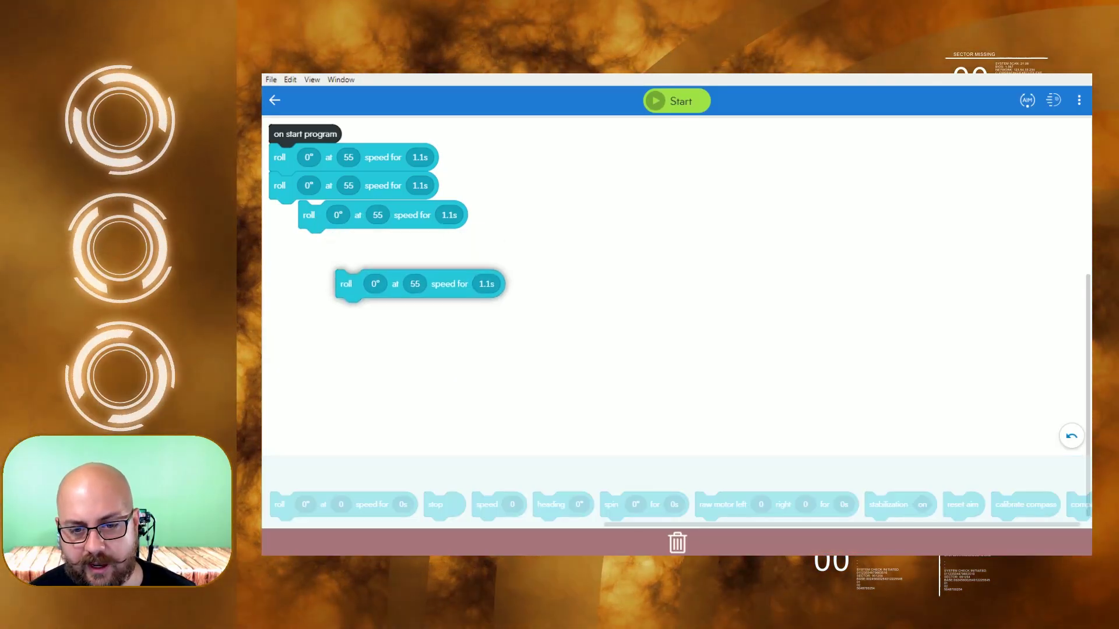
pyautogui.moveTo(308, 214); pyautogui.dragTo(279, 213)
pyautogui.moveTo(351, 279); pyautogui.dragTo(280, 241)
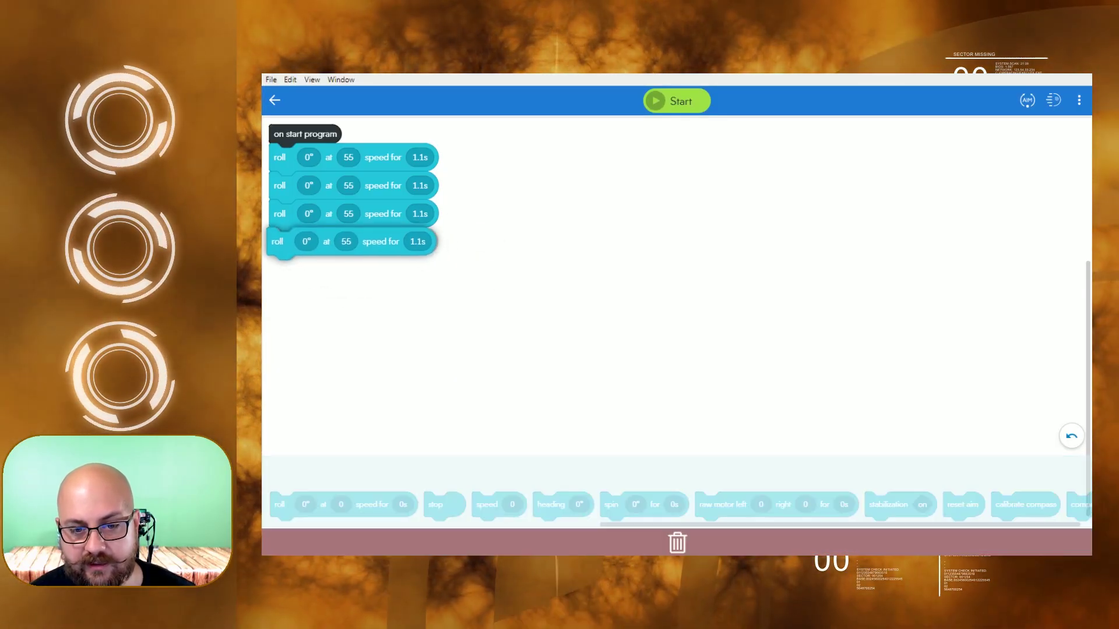
pyautogui.hotkey('ctrl', 'v')
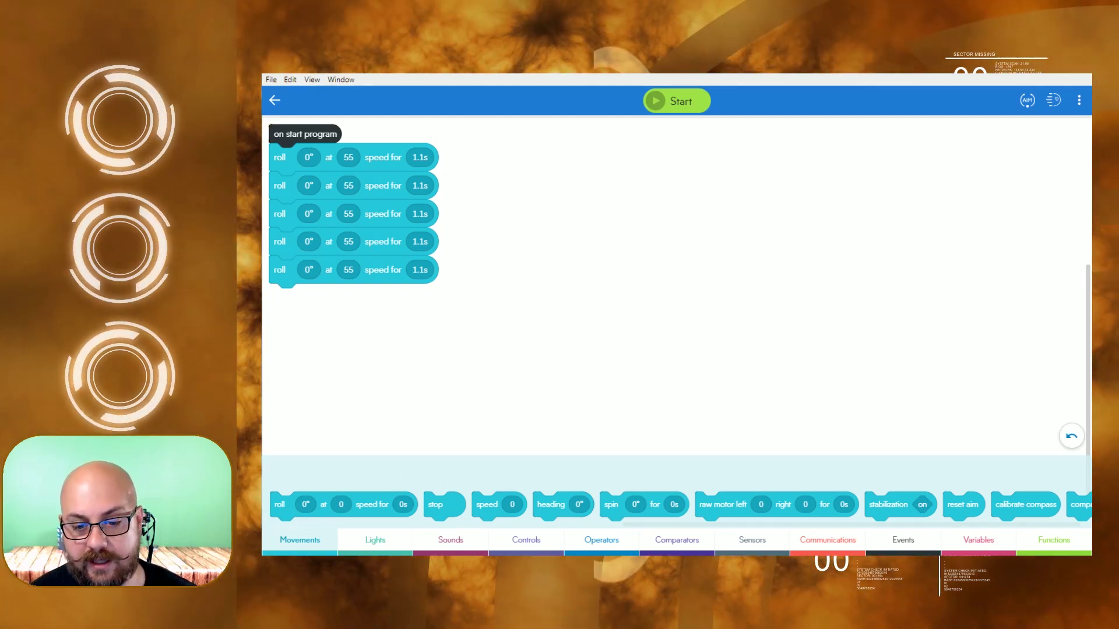
pyautogui.moveTo(434, 505); pyautogui.dragTo(441, 391)
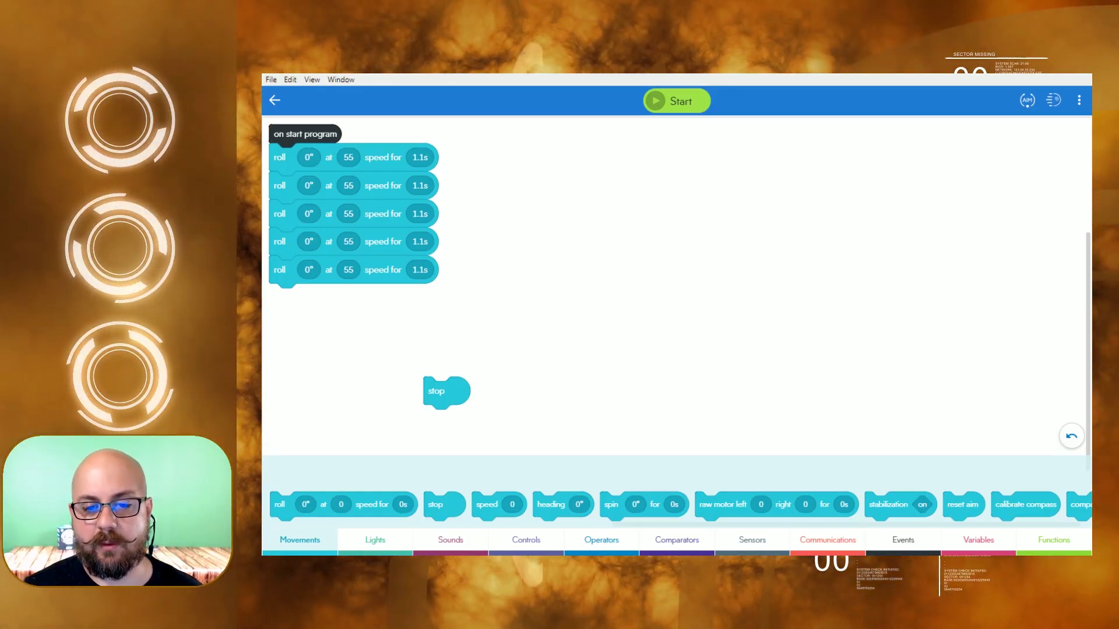
# Clear the second roll's 1.1-second duration so it can be replaced with 2.
pyautogui.click(424, 183)
pyautogui.press('BackSpace')
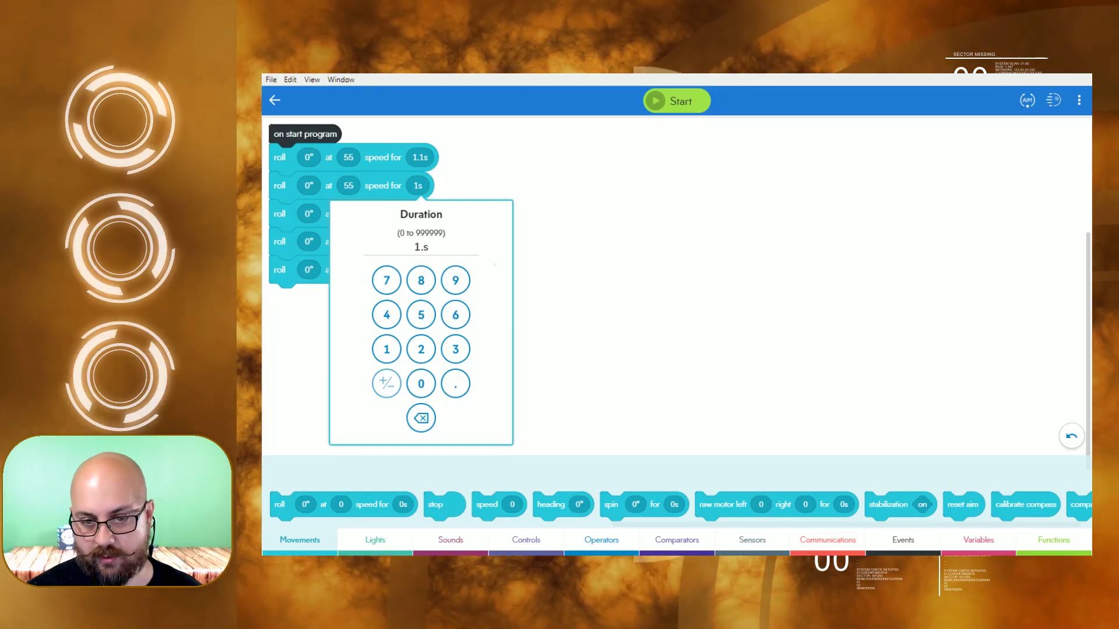
pyautogui.write('8')
pyautogui.press('BackSpace')
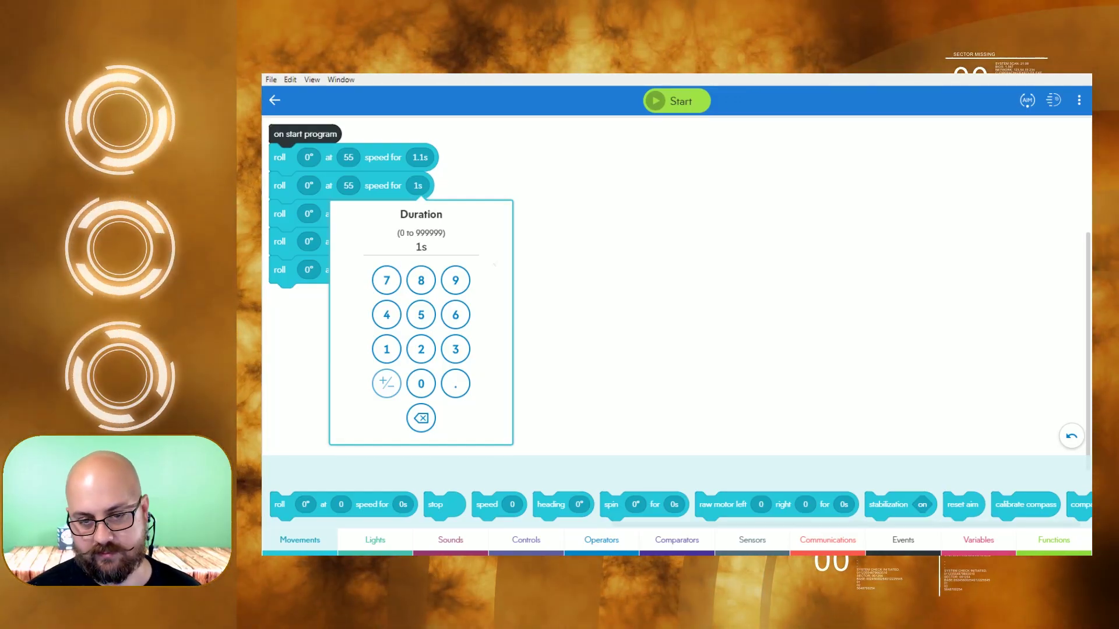
pyautogui.press('BackSpace')
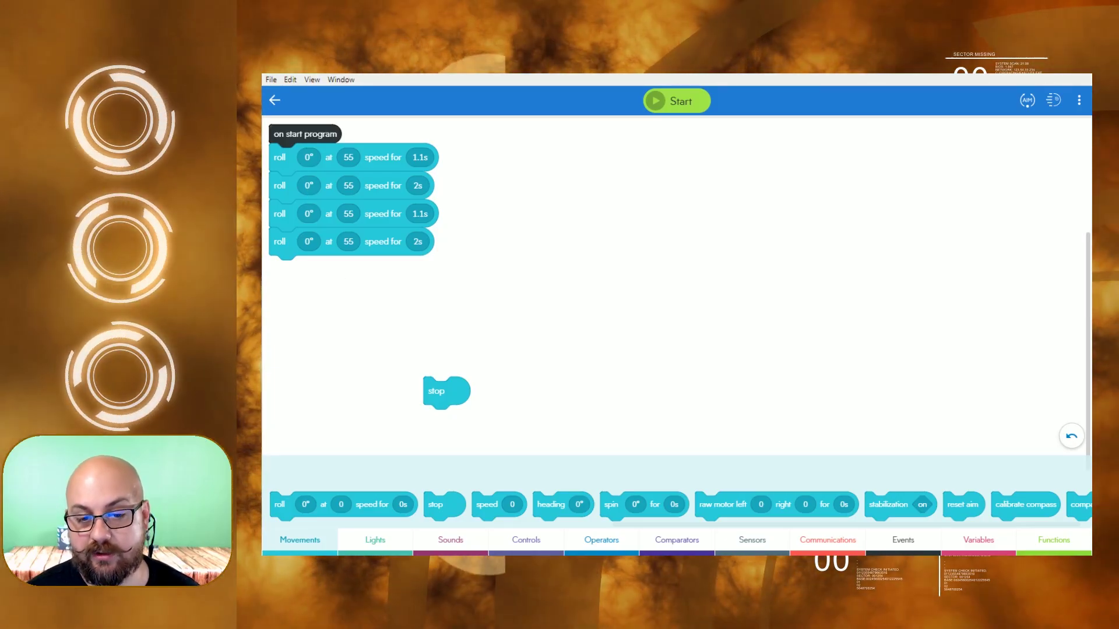
# Set the second, third and fourth roll headings to 90°, 180° and 270°.
pyautogui.click(308, 185)
pyautogui.click(415, 329)
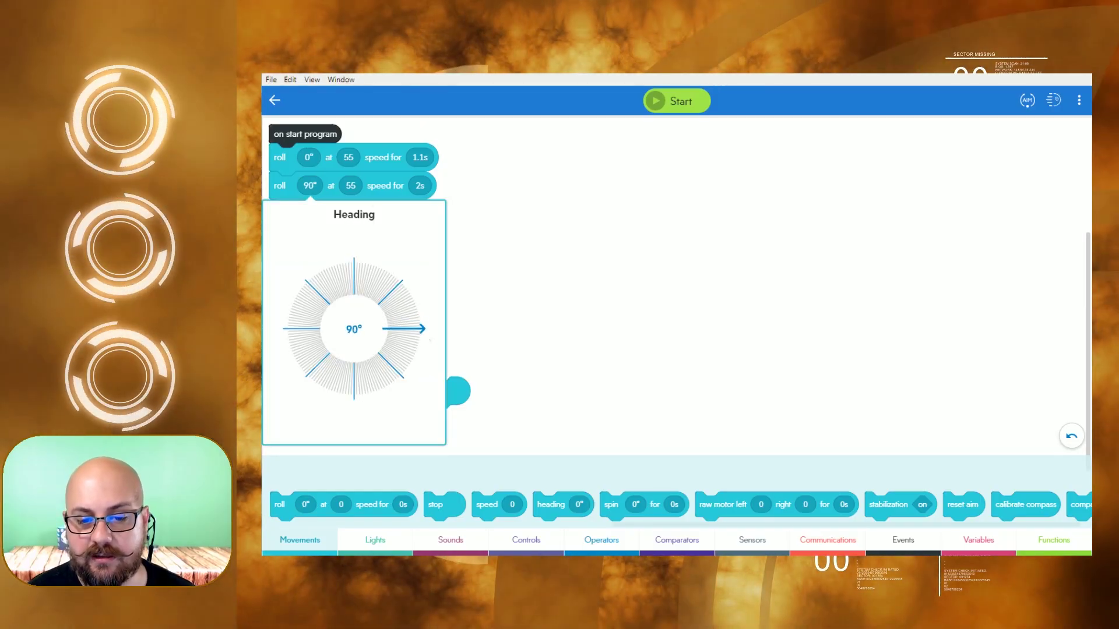
pyautogui.click(579, 268)
pyautogui.click(313, 214)
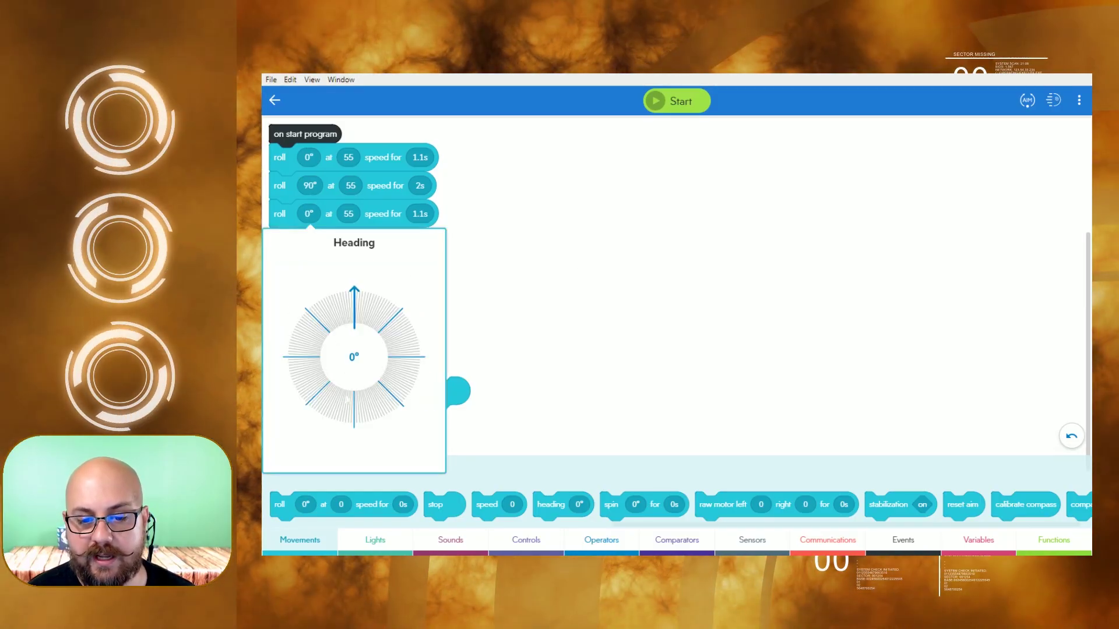
pyautogui.click(351, 423)
pyautogui.click(356, 280)
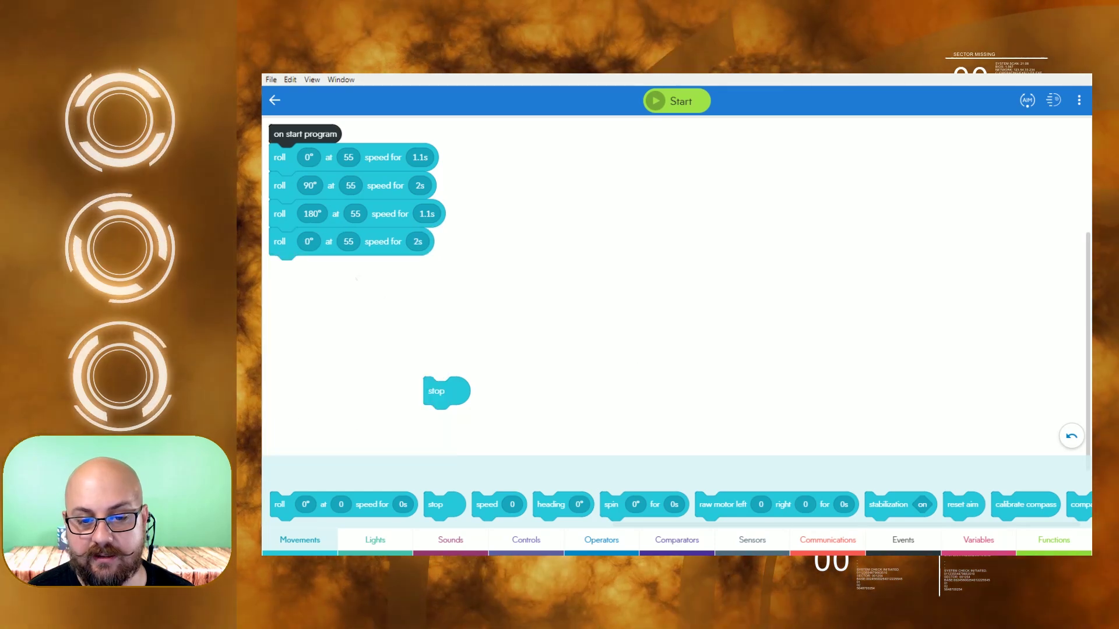
pyautogui.click(308, 241)
pyautogui.click(291, 385)
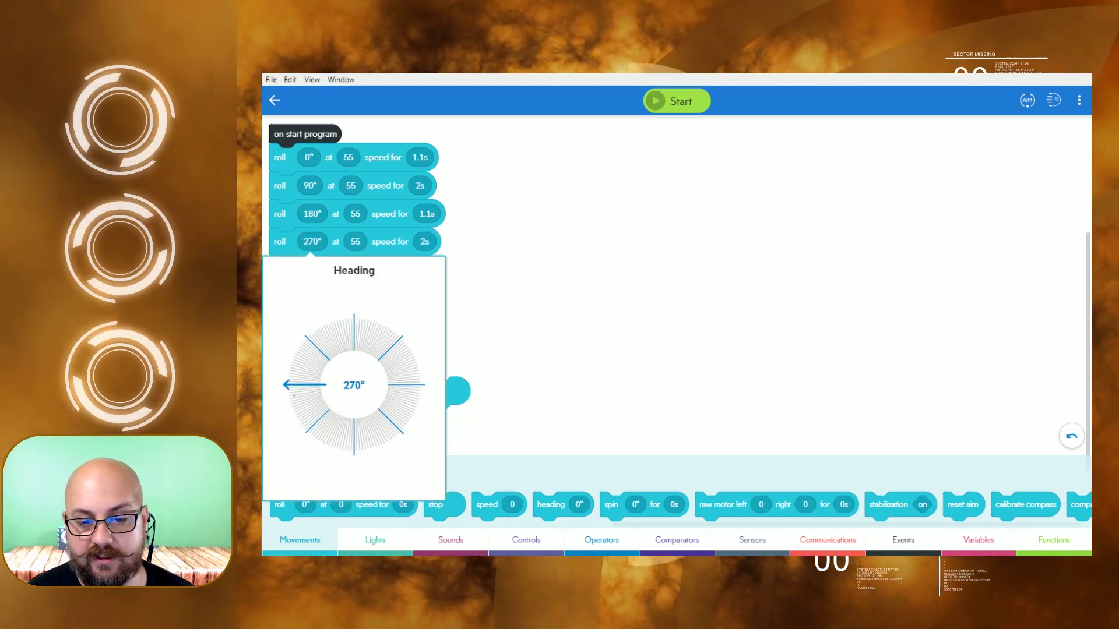
pyautogui.click(603, 353)
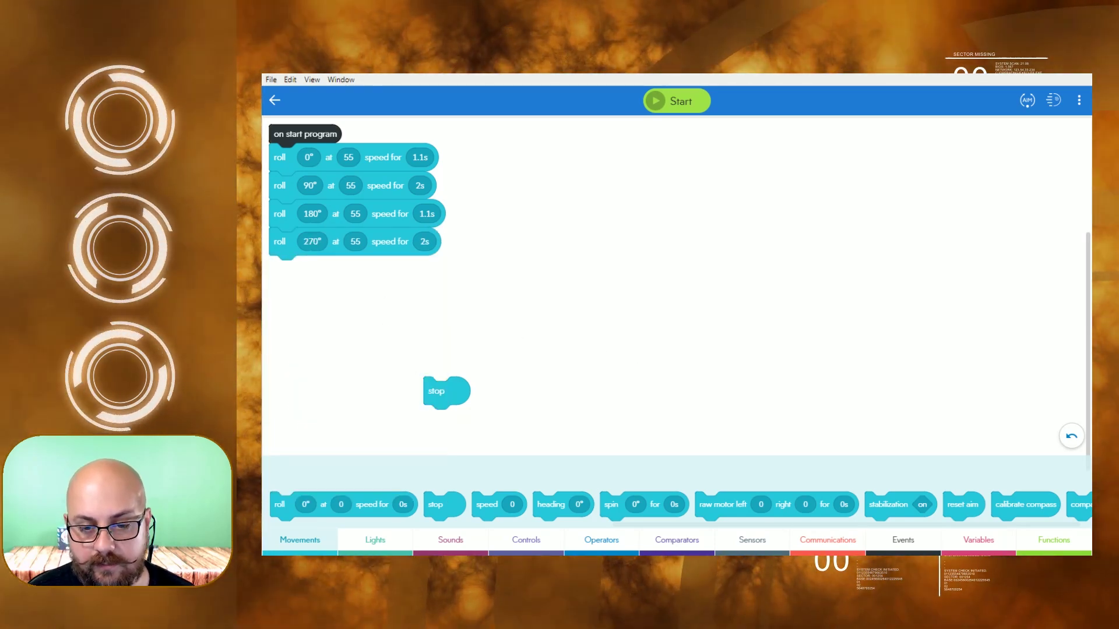
pyautogui.moveTo(281, 504); pyautogui.dragTo(284, 493)
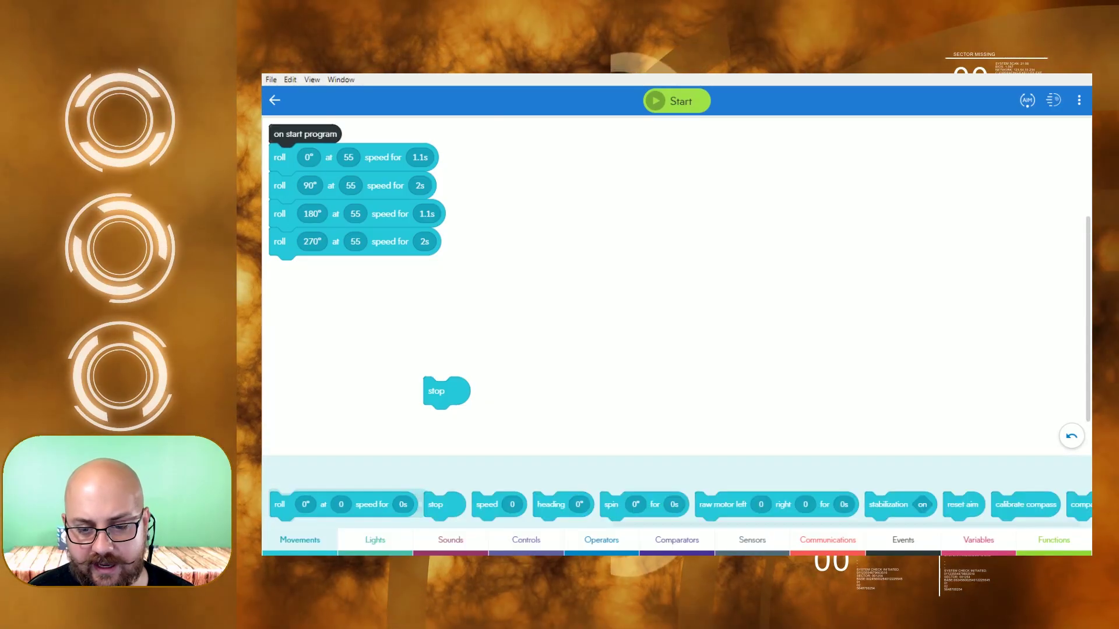
# Add a heading 0° block after the 270° roll and view the run's sensor data.
pyautogui.moveTo(551, 505); pyautogui.dragTo(289, 270)
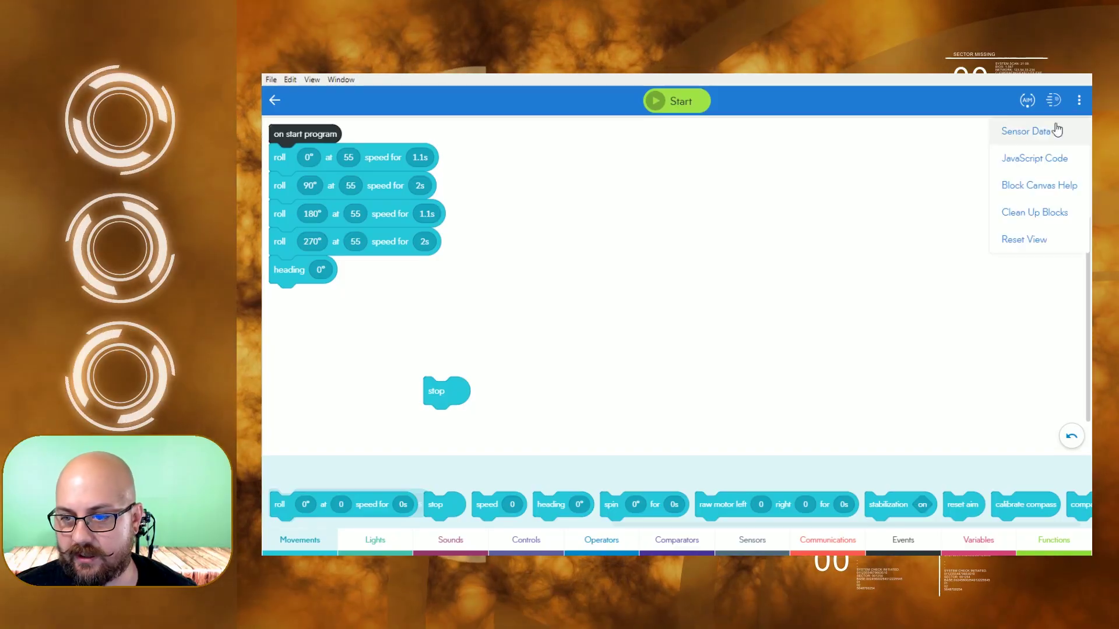
pyautogui.click(1041, 131)
pyautogui.scroll(-2, 683, 333)
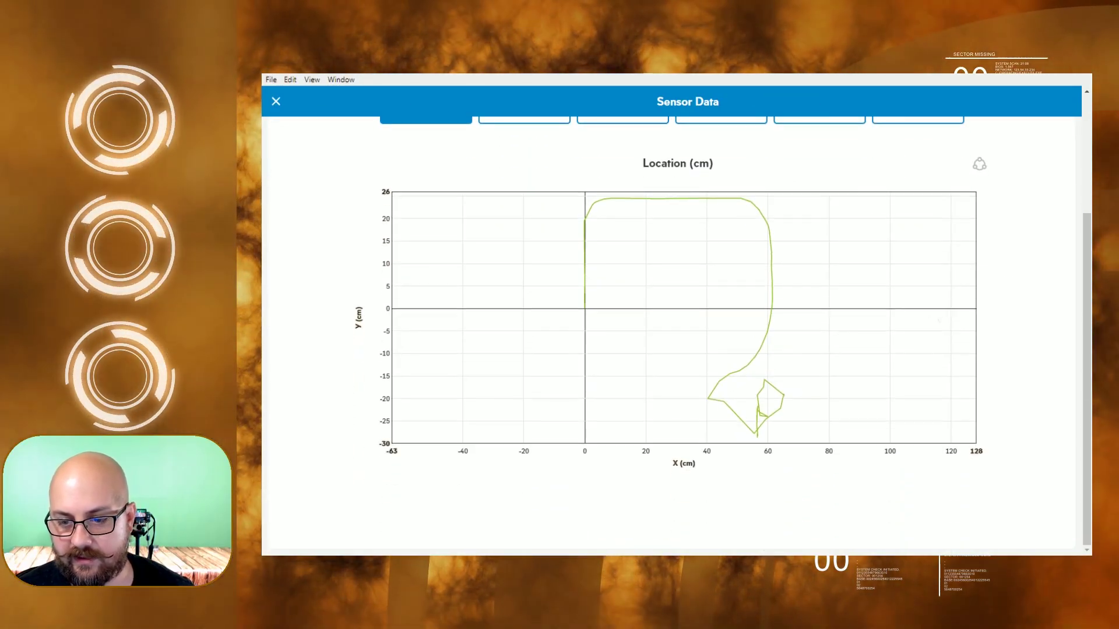
pyautogui.scroll(3, 682, 350)
pyautogui.scroll(-1, 681, 350)
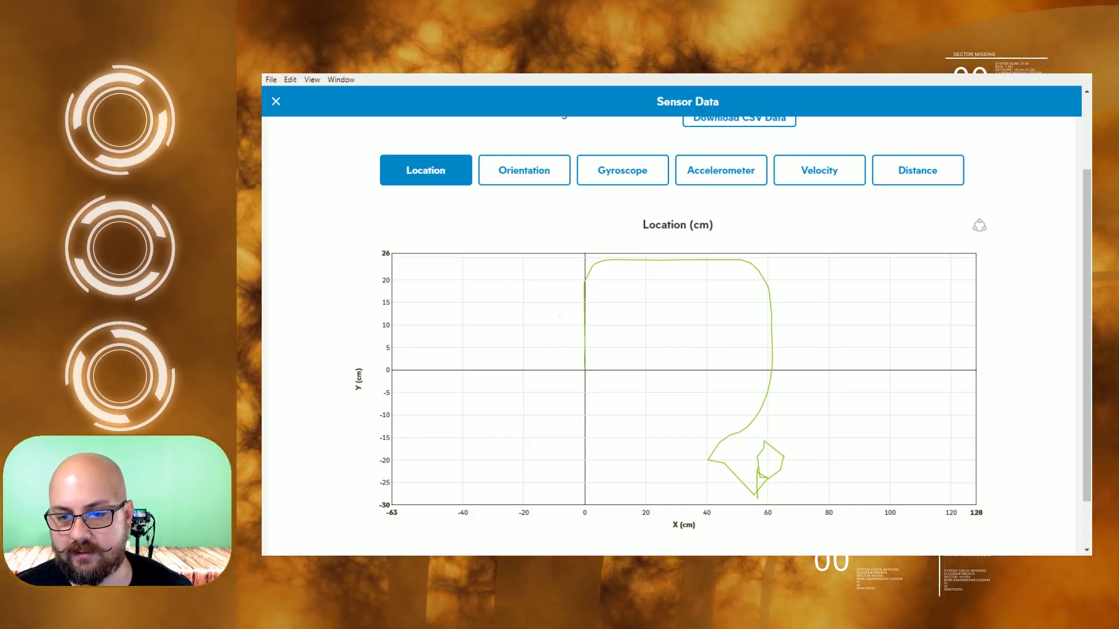
pyautogui.scroll(2, 682, 349)
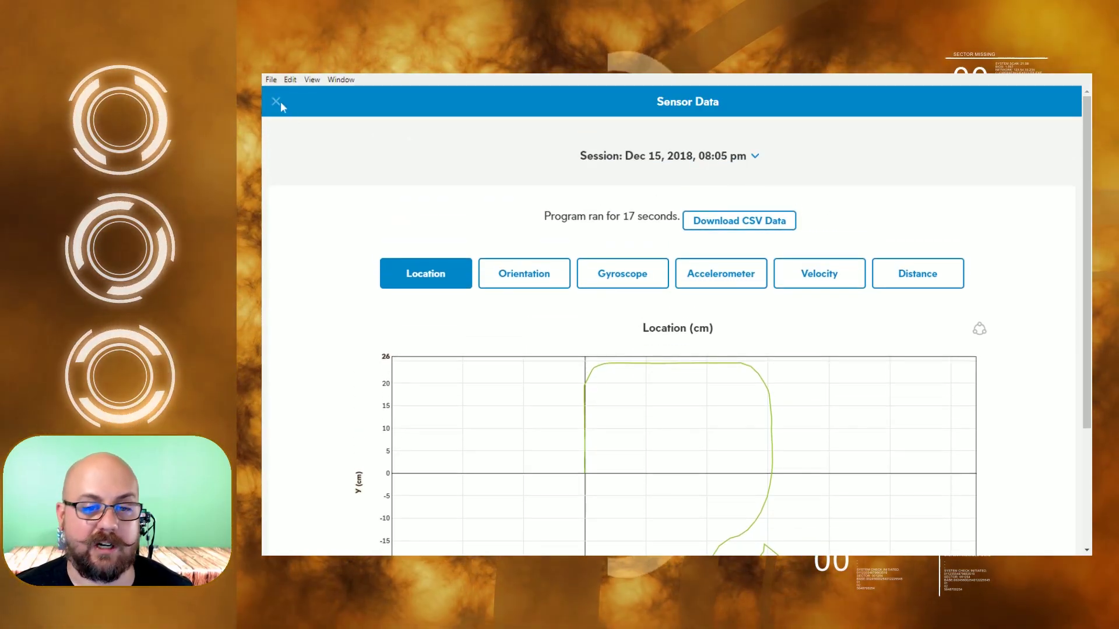
# Return to the program, stop the run, and review the latest run's Location chart.
pyautogui.click(277, 102)
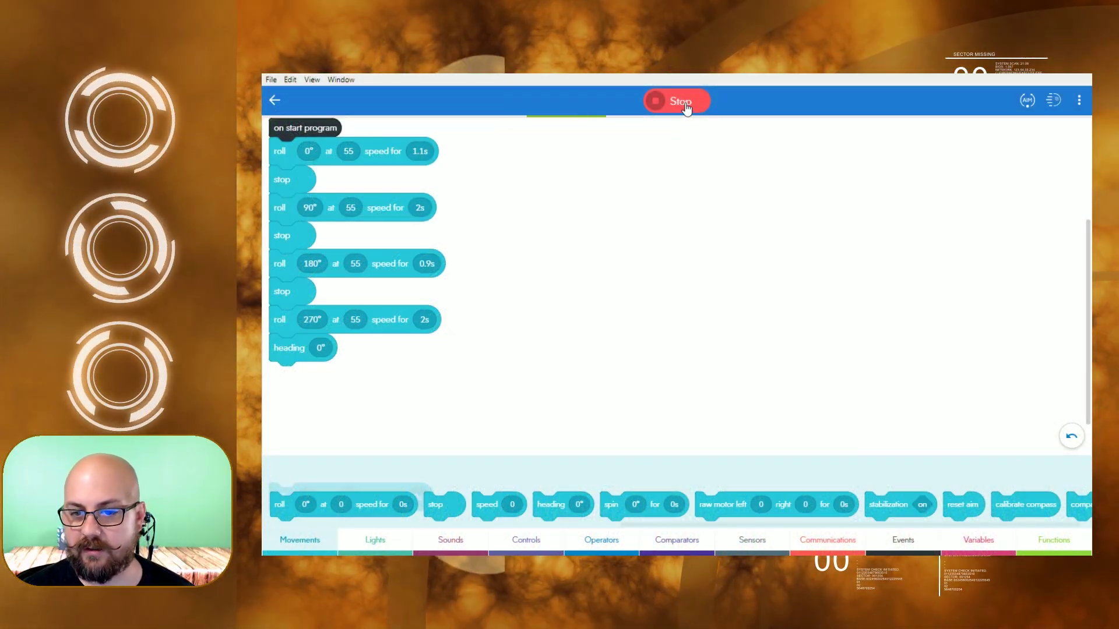
pyautogui.click(686, 103)
pyautogui.click(1077, 101)
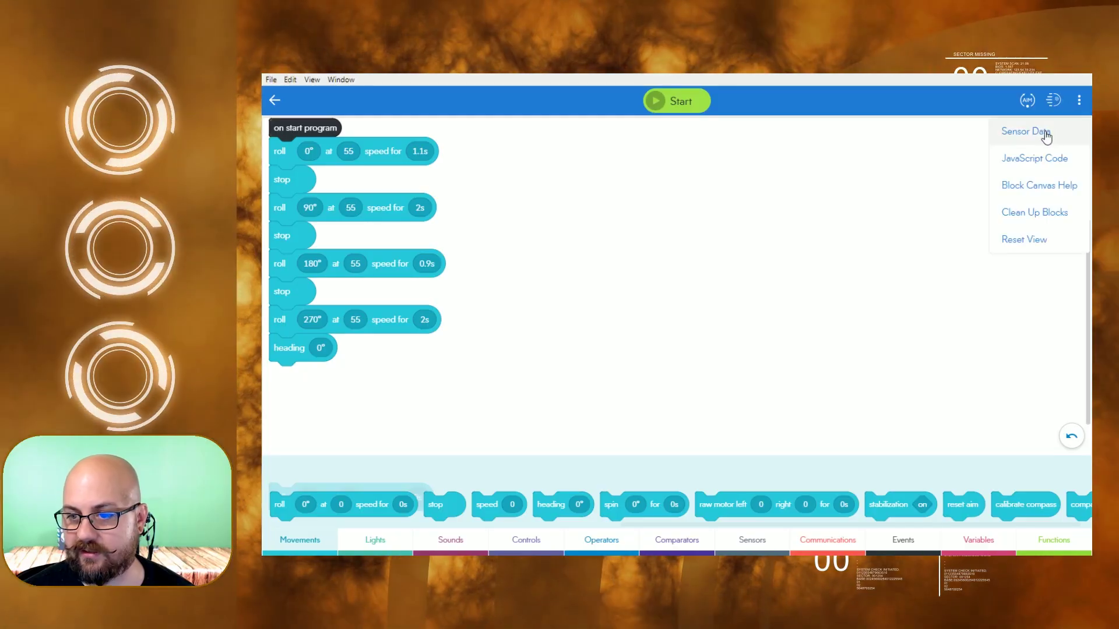
pyautogui.click(1036, 136)
pyautogui.scroll(-2, 677, 350)
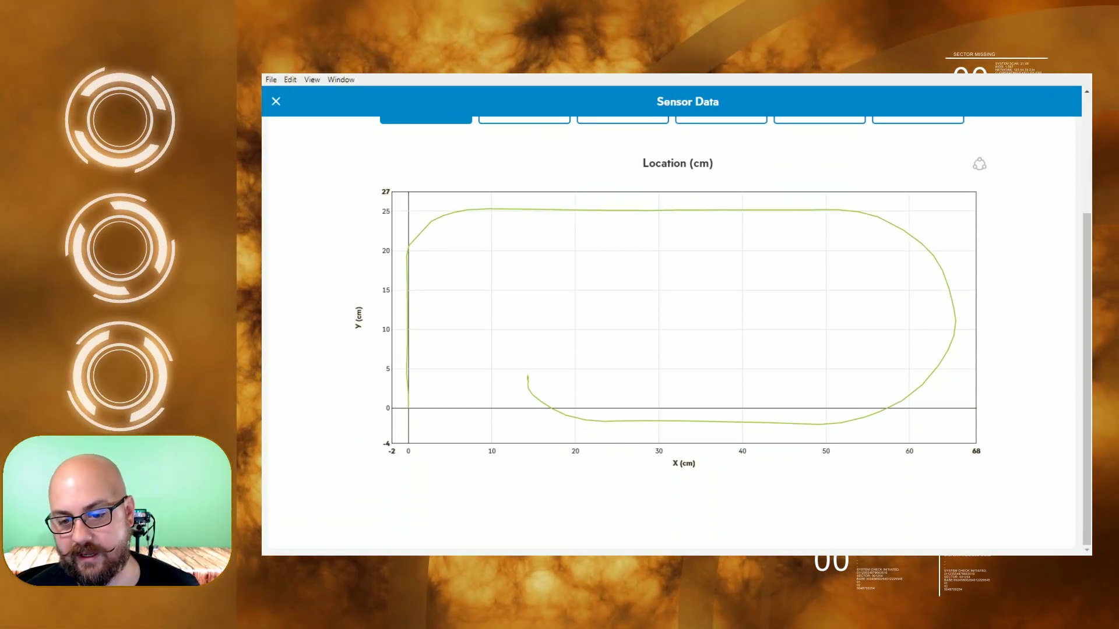
pyautogui.scroll(2, 678, 349)
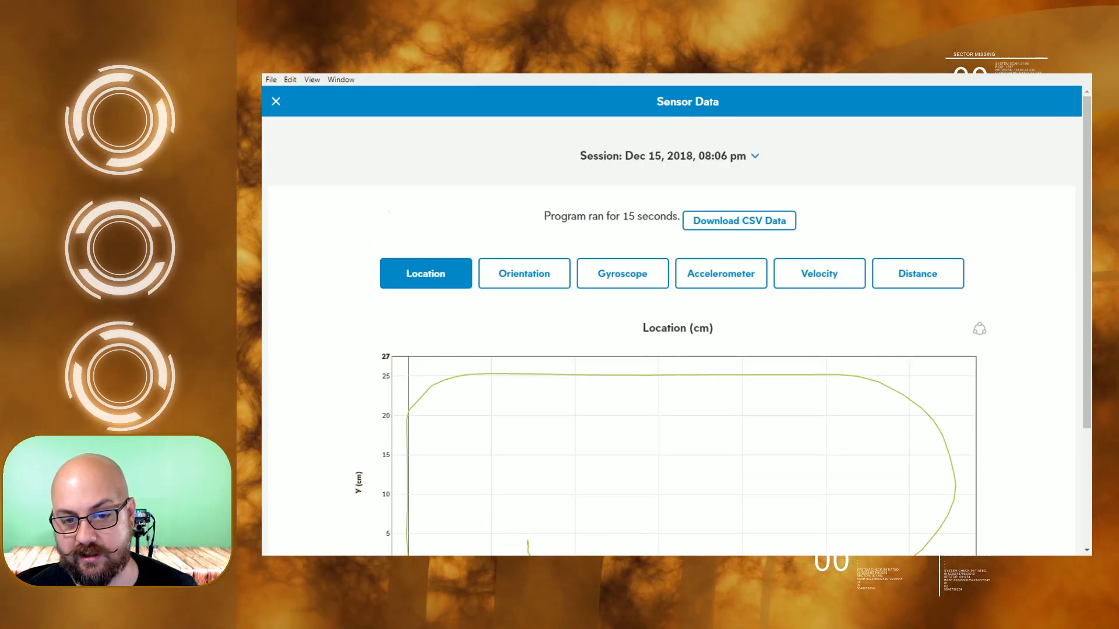
pyautogui.click(280, 102)
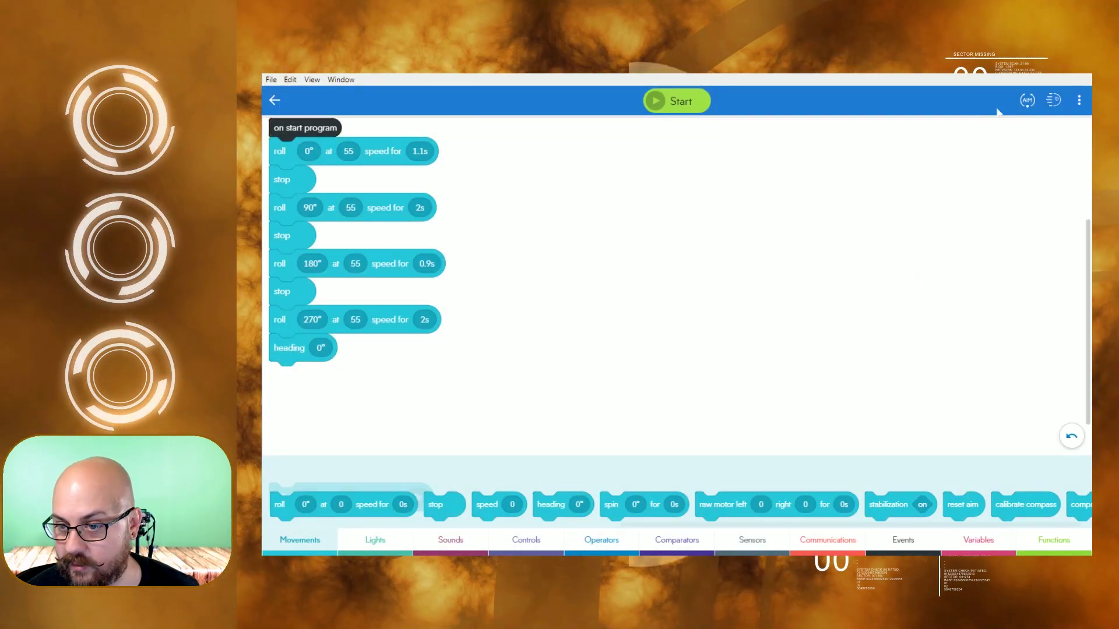
# Re-enter the 90° roll's duration, trash the stop blocks, and insert a zero-speed roll after the first.
pyautogui.click(419, 206)
pyautogui.click(387, 372)
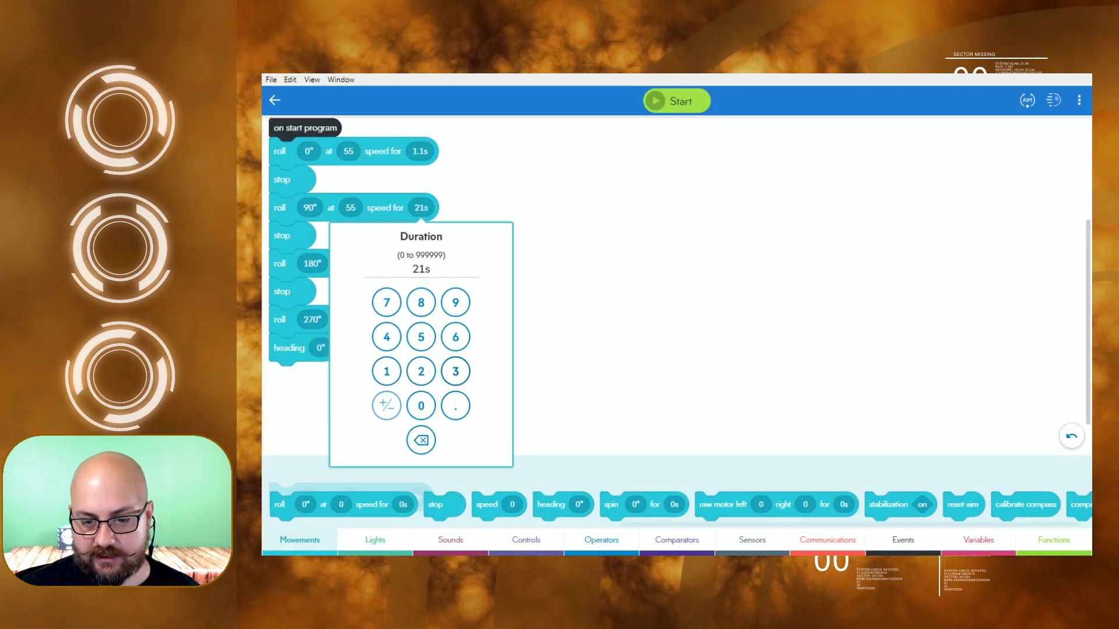
pyautogui.press('BackSpace')
pyautogui.press('BackSpace')
pyautogui.write('1')
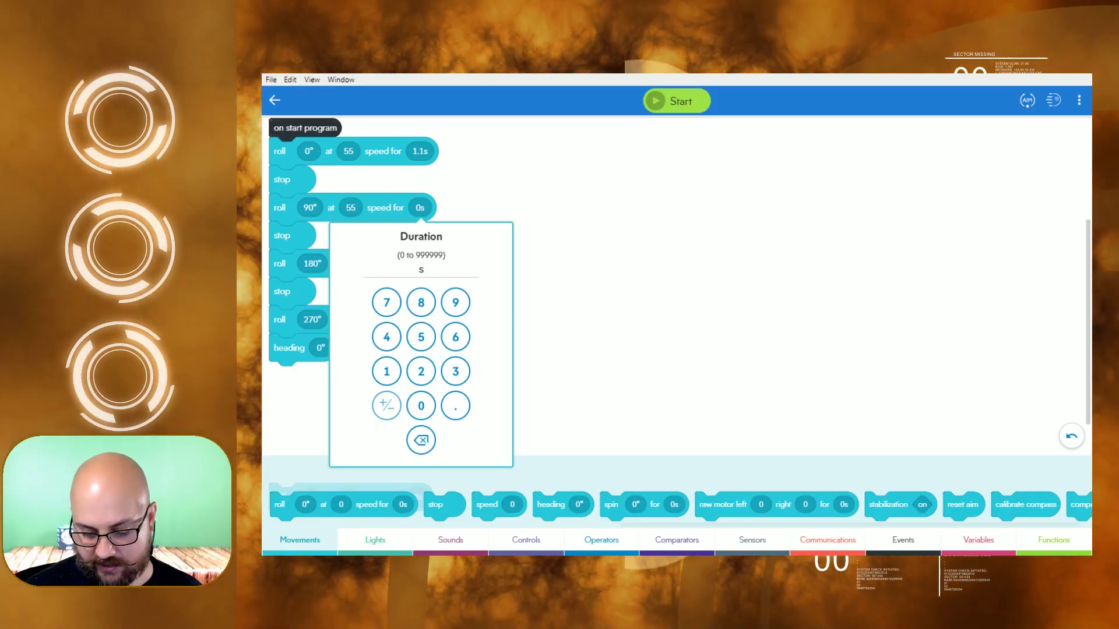
pyautogui.write('.75')
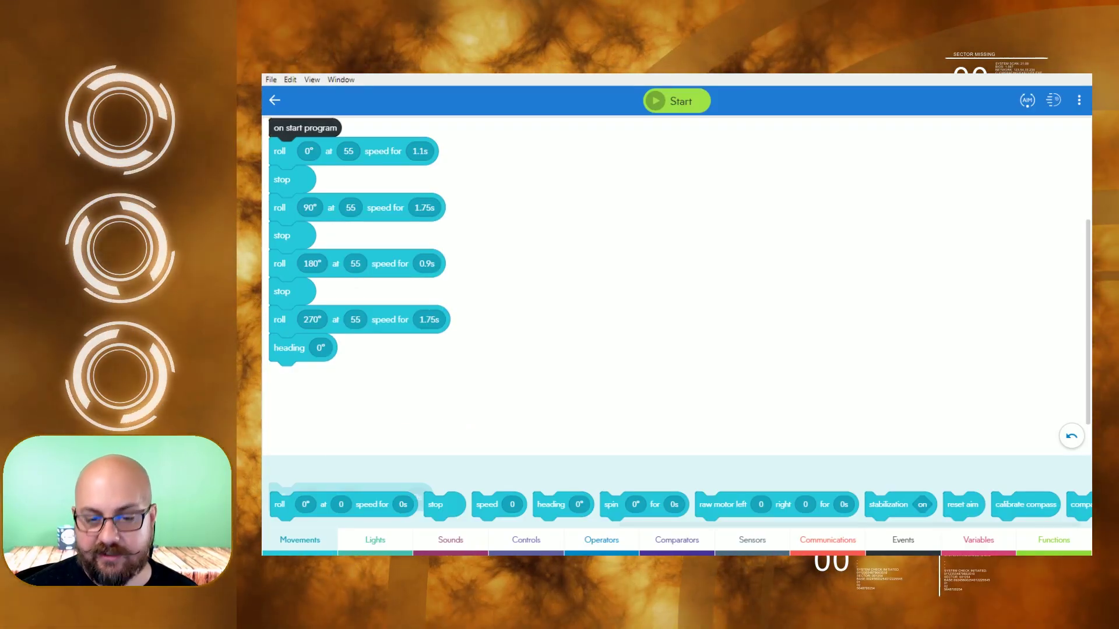
pyautogui.moveTo(281, 179); pyautogui.dragTo(599, 227)
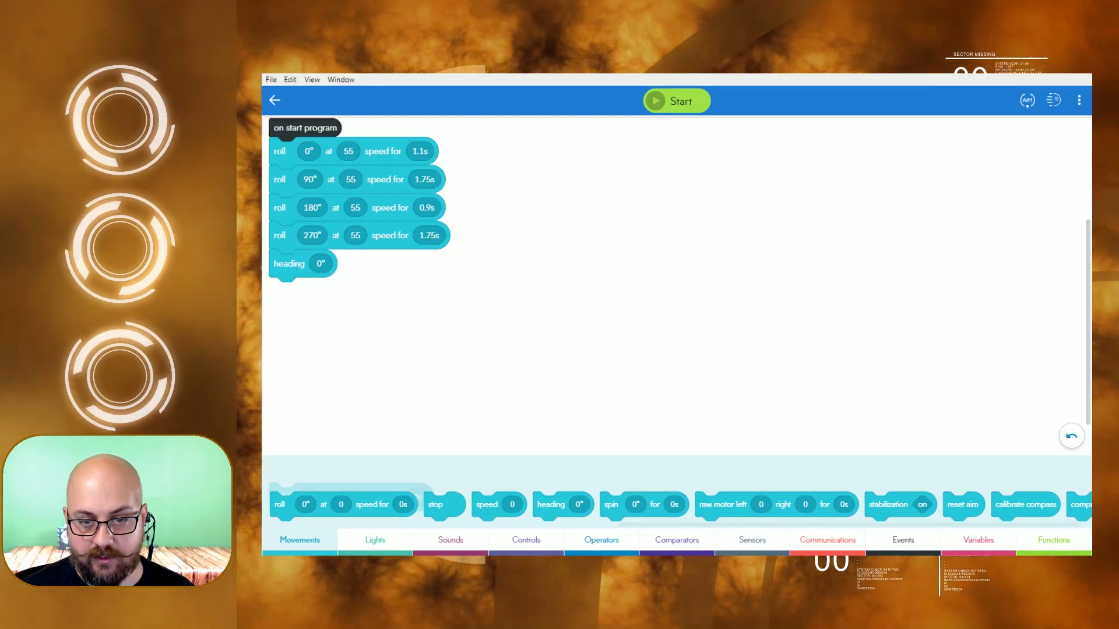
pyautogui.moveTo(280, 504); pyautogui.dragTo(282, 180)
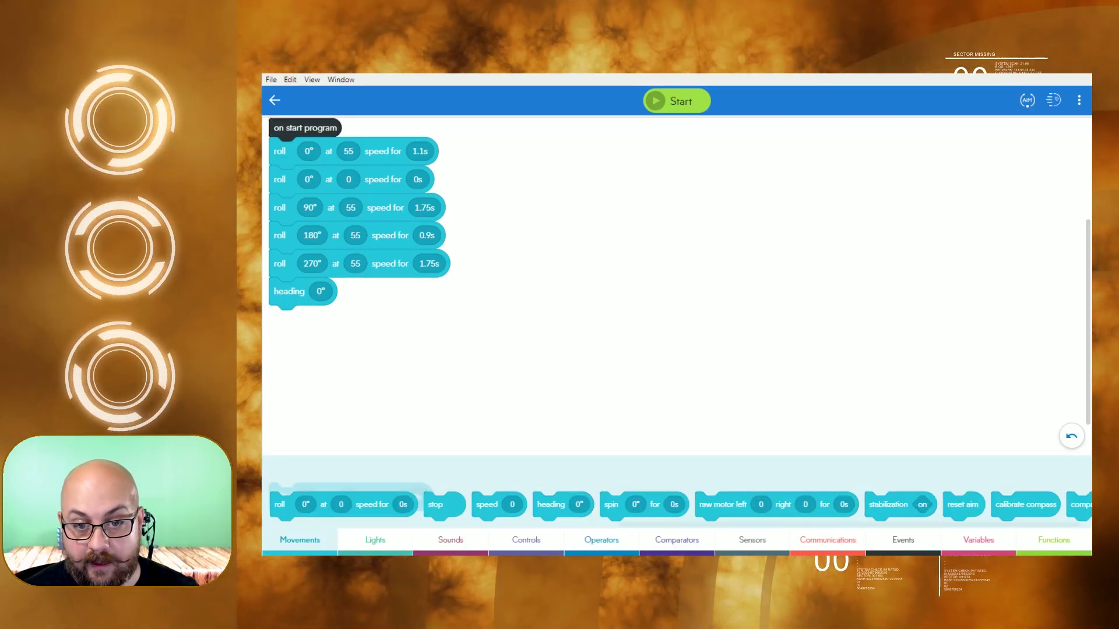
# Edit the zero-speed roll's duration to begin setting it to 0.5 seconds.
pyautogui.click(419, 180)
pyautogui.write('.5')
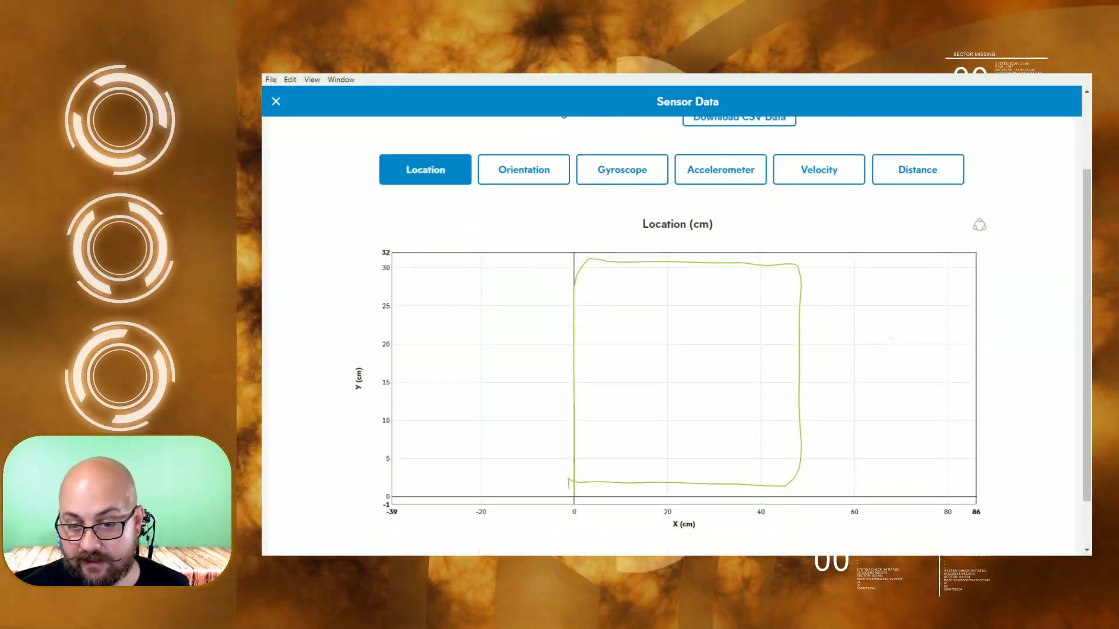
pyautogui.scroll(-1, 677, 350)
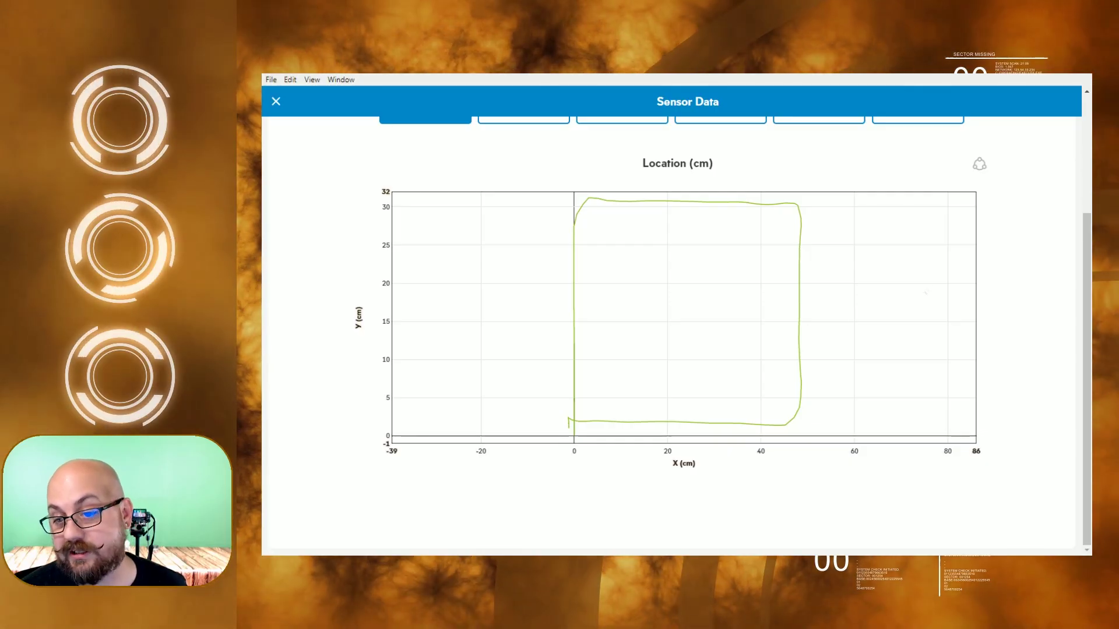
pyautogui.scroll(1, 673, 350)
pyautogui.scroll(2, 673, 349)
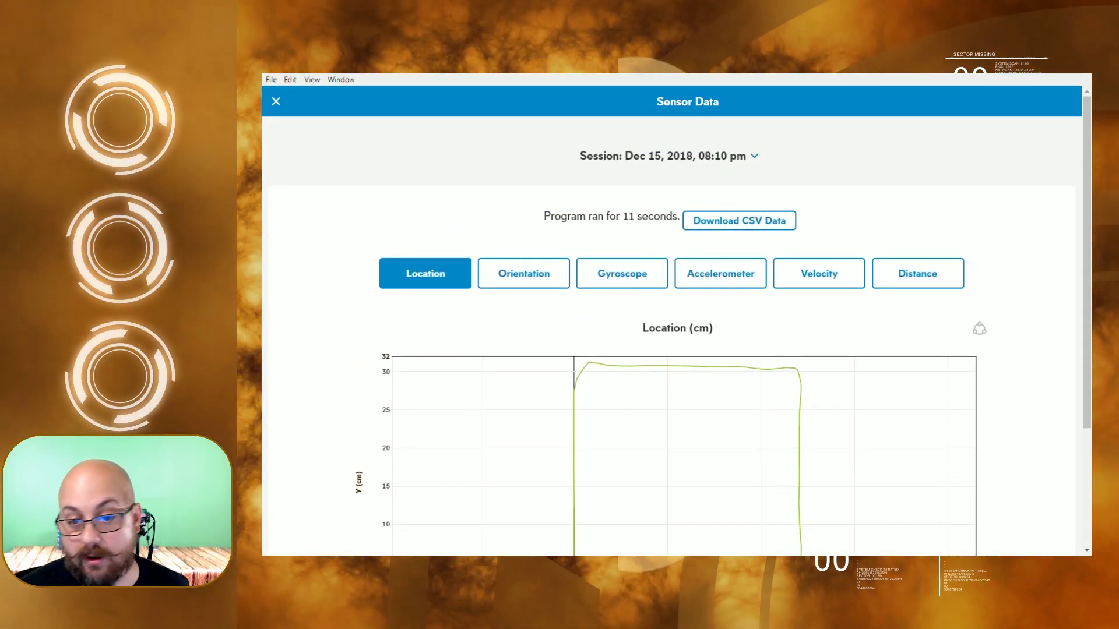
pyautogui.click(277, 101)
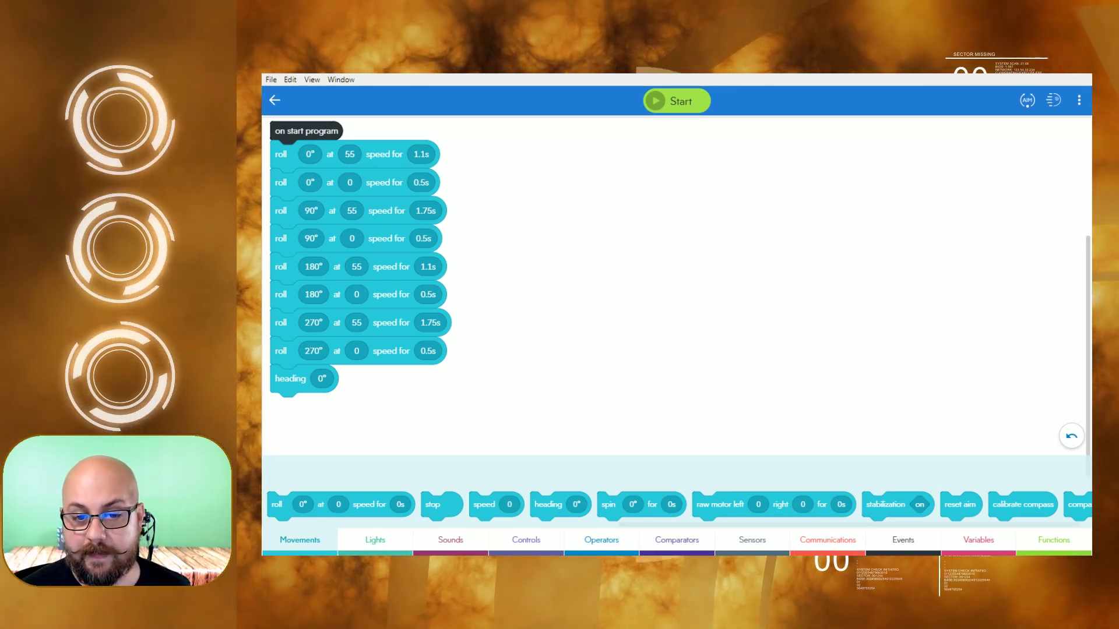
pyautogui.click(310, 155)
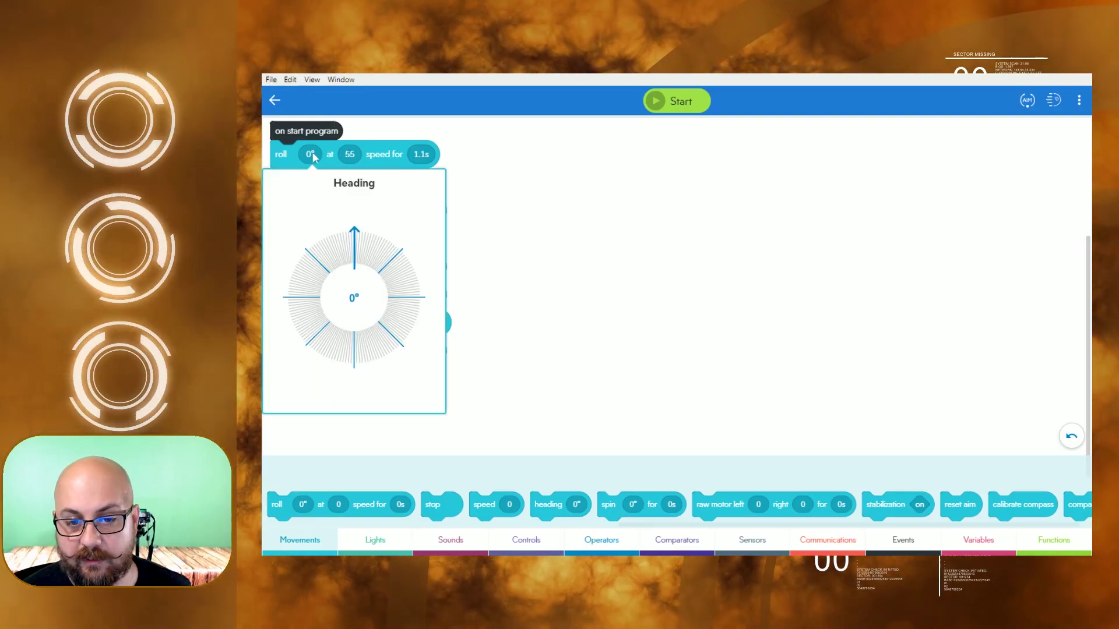
pyautogui.click(385, 165)
pyautogui.rightClick(385, 165)
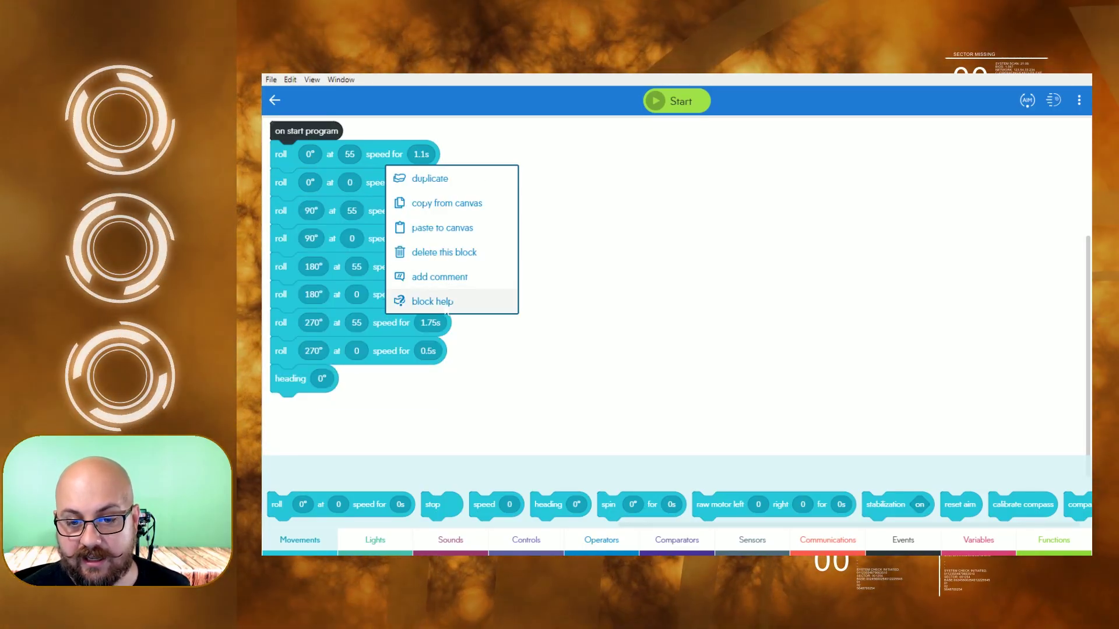
pyautogui.click(442, 302)
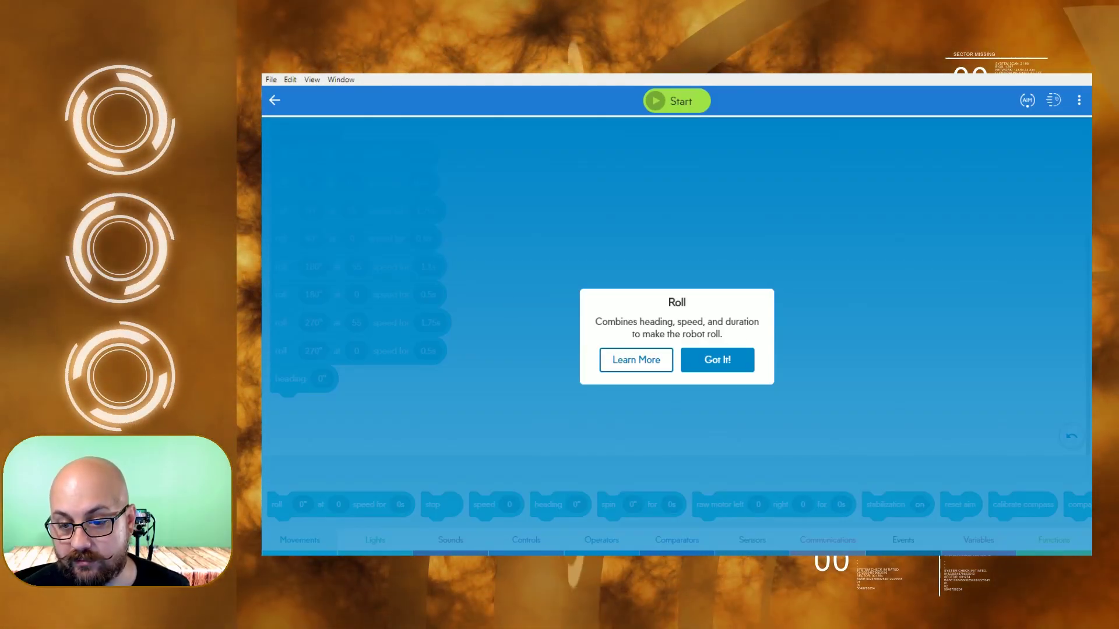
pyautogui.click(707, 361)
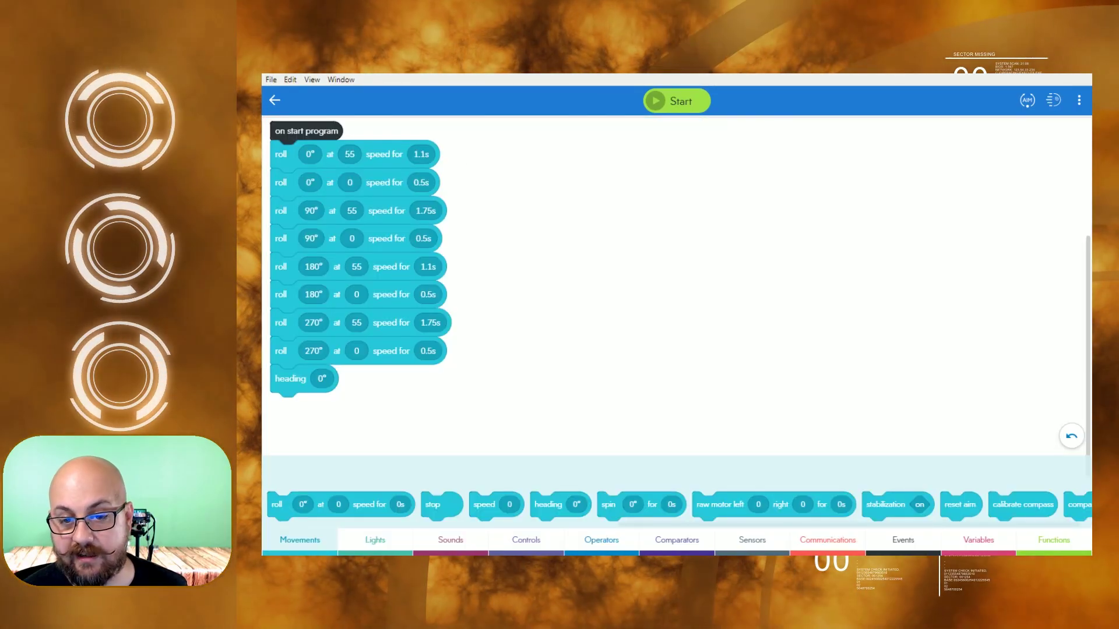